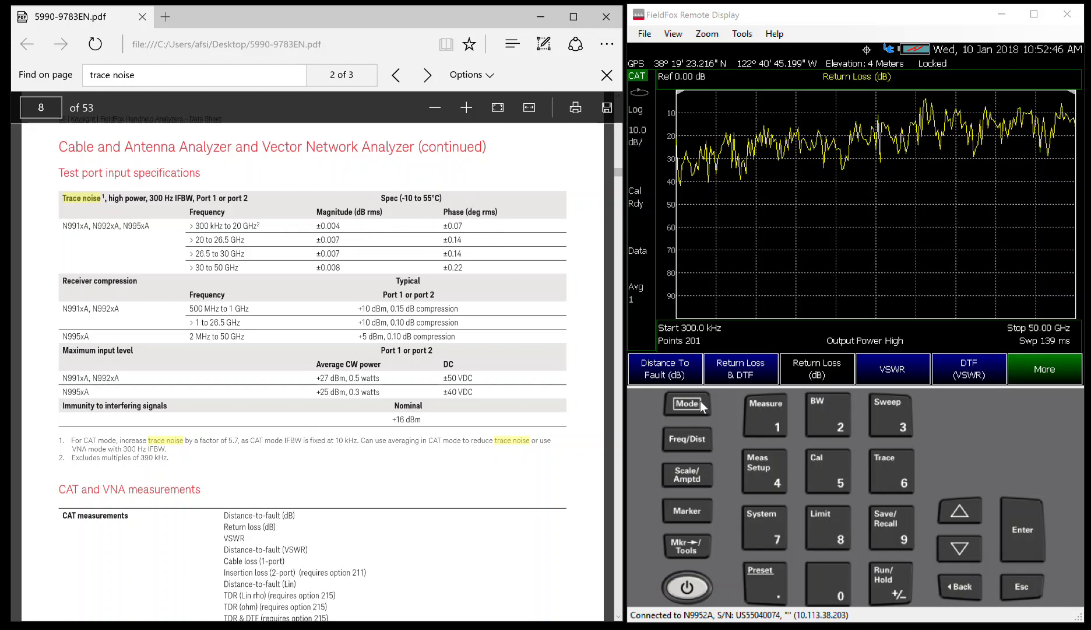
# Preset the instrument, then switch to NA mode measuring S21 transmission instead of S11.
pyautogui.click(761, 577)
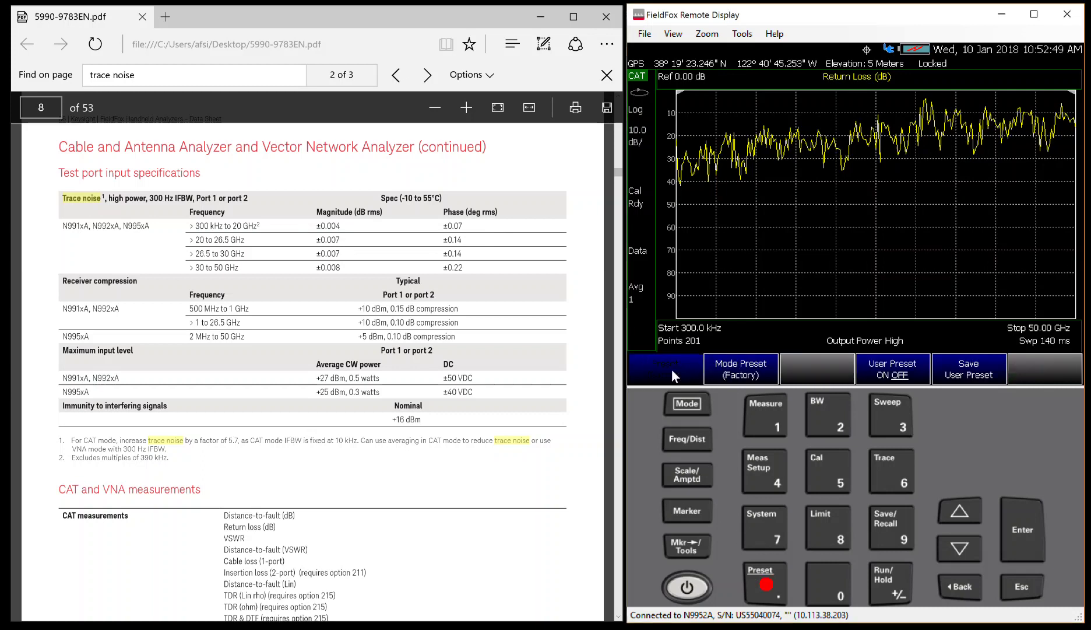
pyautogui.click(671, 370)
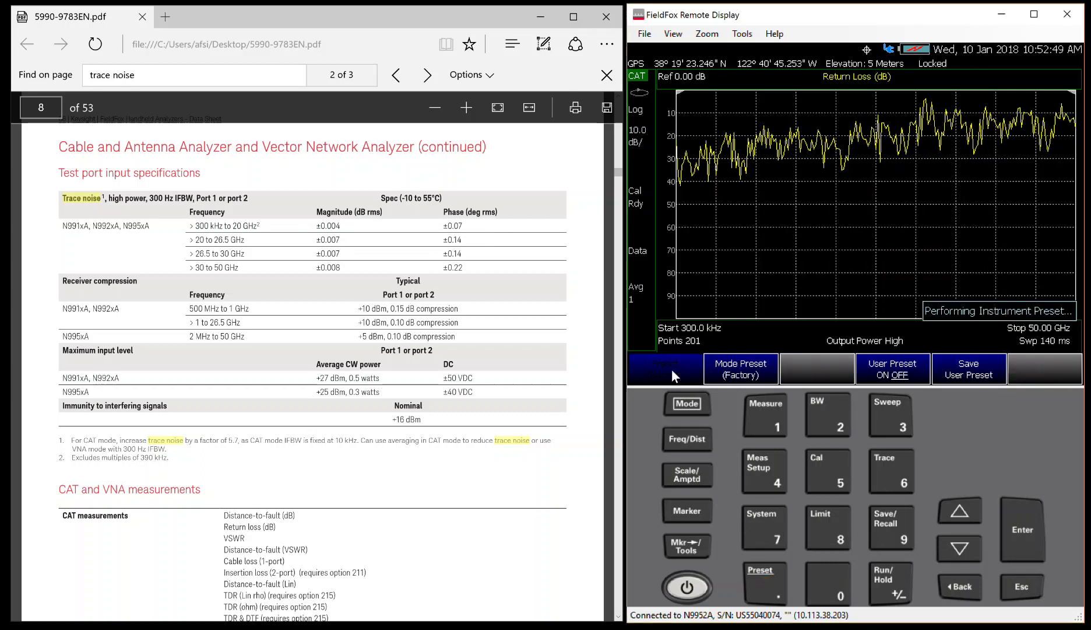
pyautogui.click(687, 403)
pyautogui.click(759, 379)
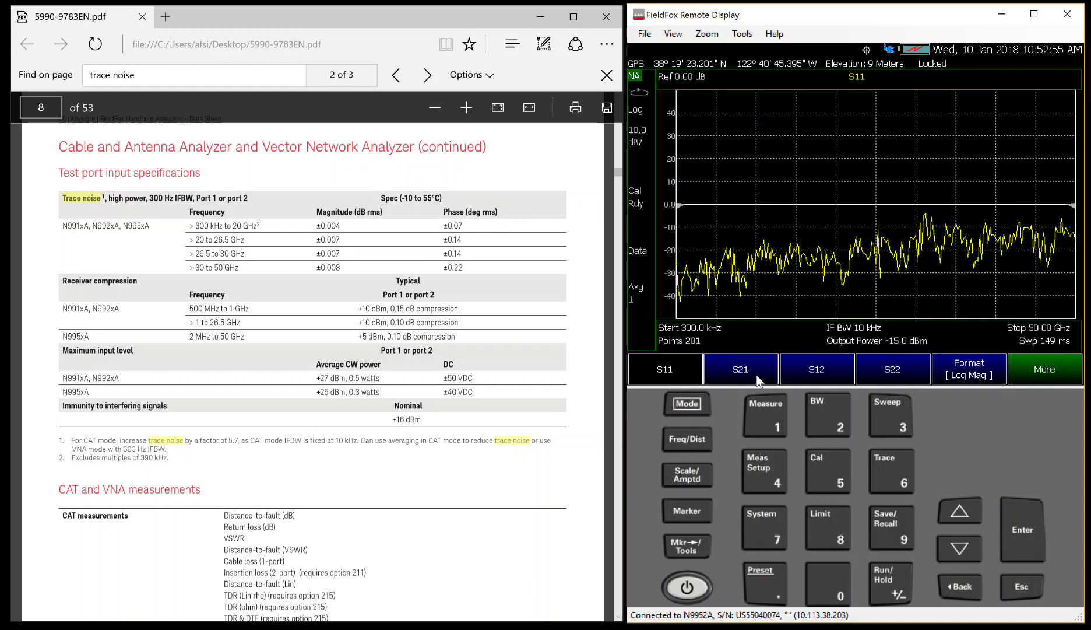
pyautogui.click(758, 378)
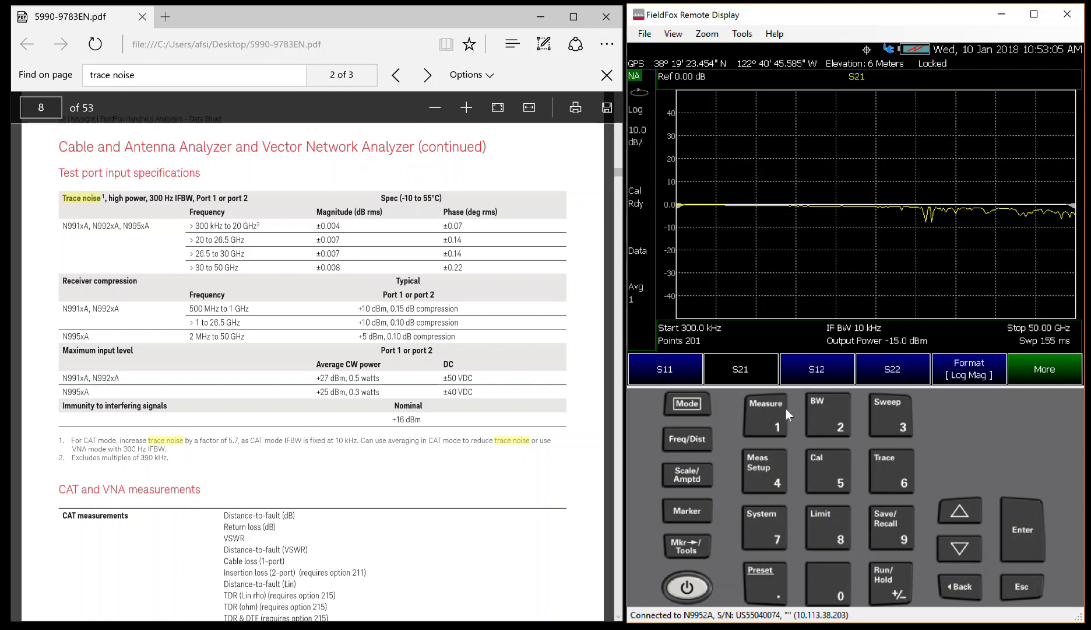
# Set the center frequency to 10 GHz with a 0 Hz span.
pyautogui.click(683, 436)
pyautogui.click(953, 379)
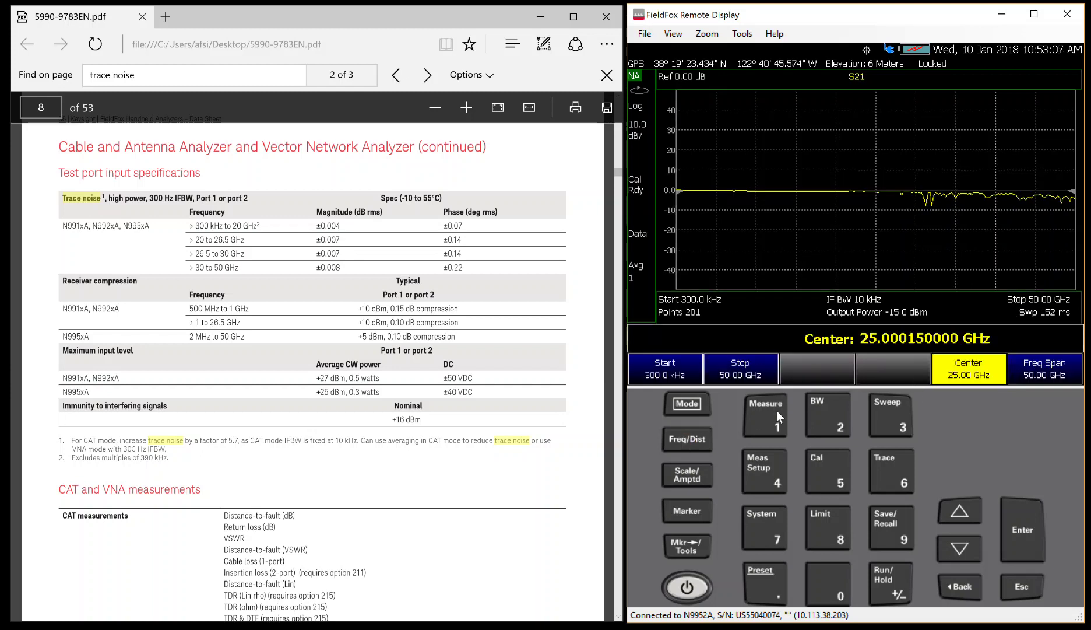
pyautogui.click(766, 416)
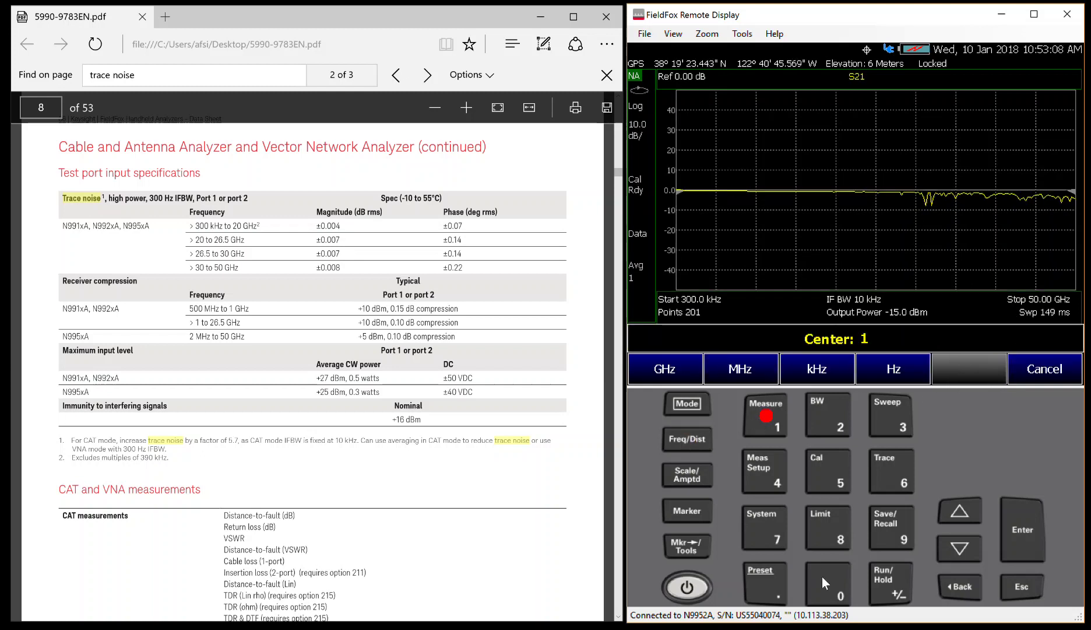
pyautogui.click(665, 369)
pyautogui.click(1044, 369)
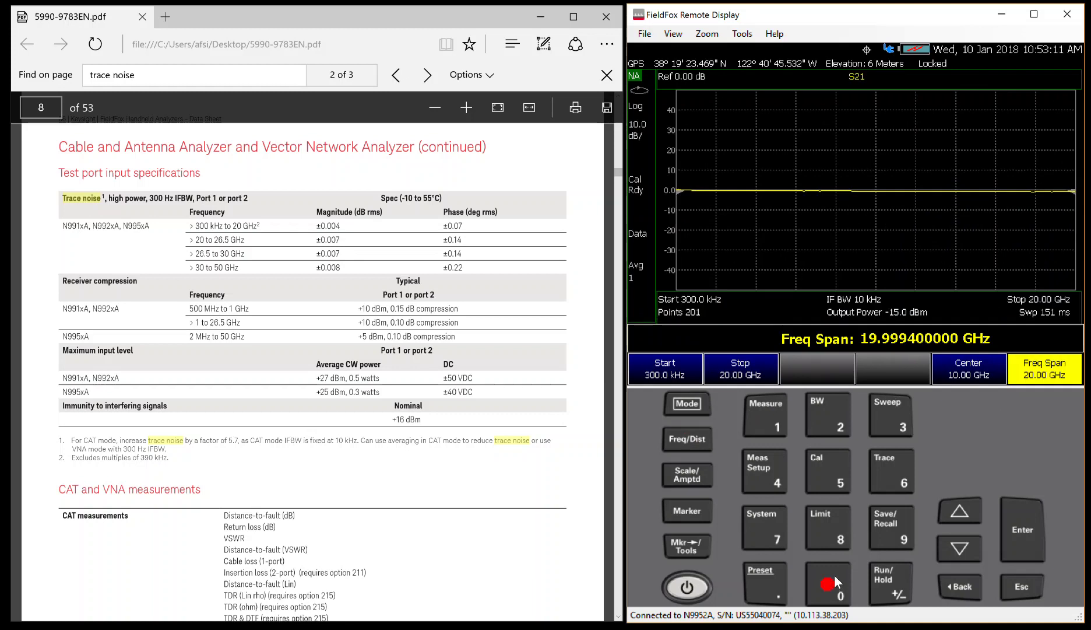
pyautogui.click(676, 370)
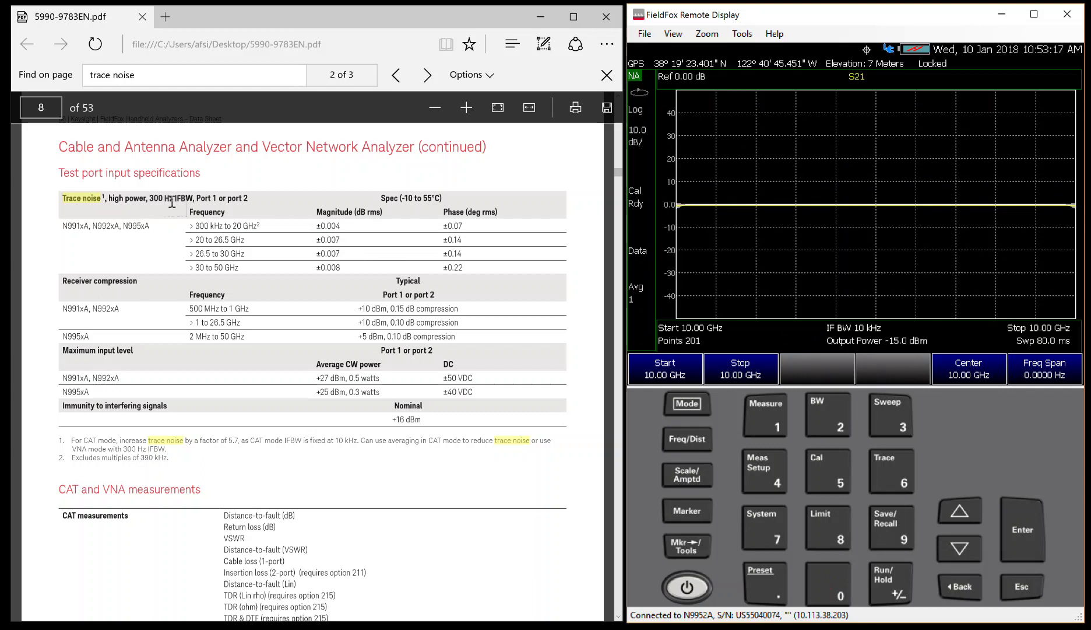
# Set the IF bandwidth to 300 Hz and the output power to High.
pyautogui.click(816, 408)
pyautogui.click(818, 370)
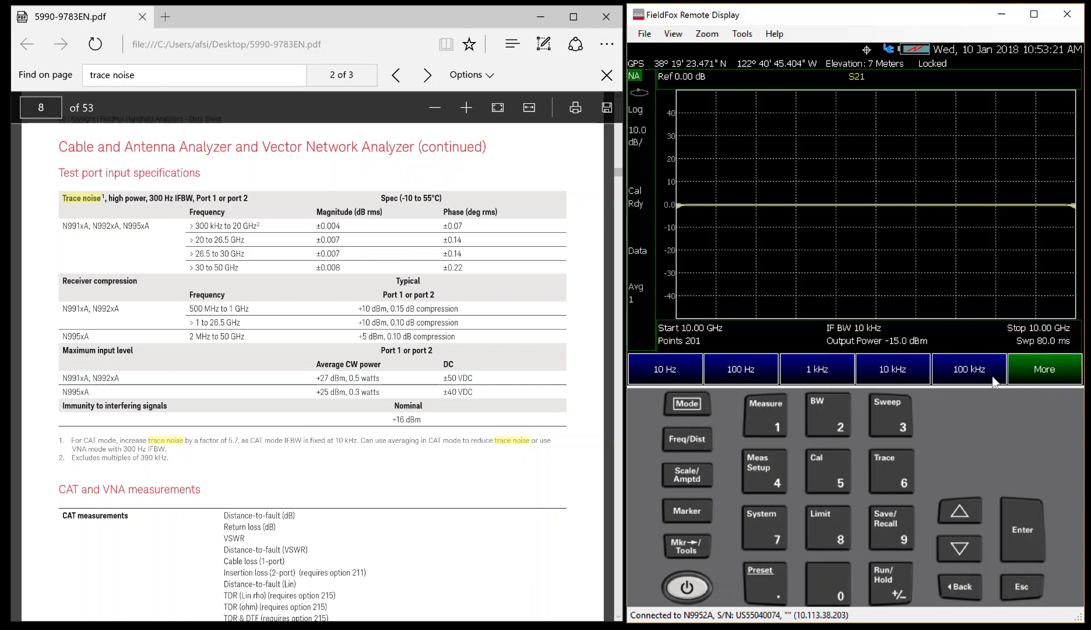
pyautogui.click(1043, 369)
pyautogui.click(770, 377)
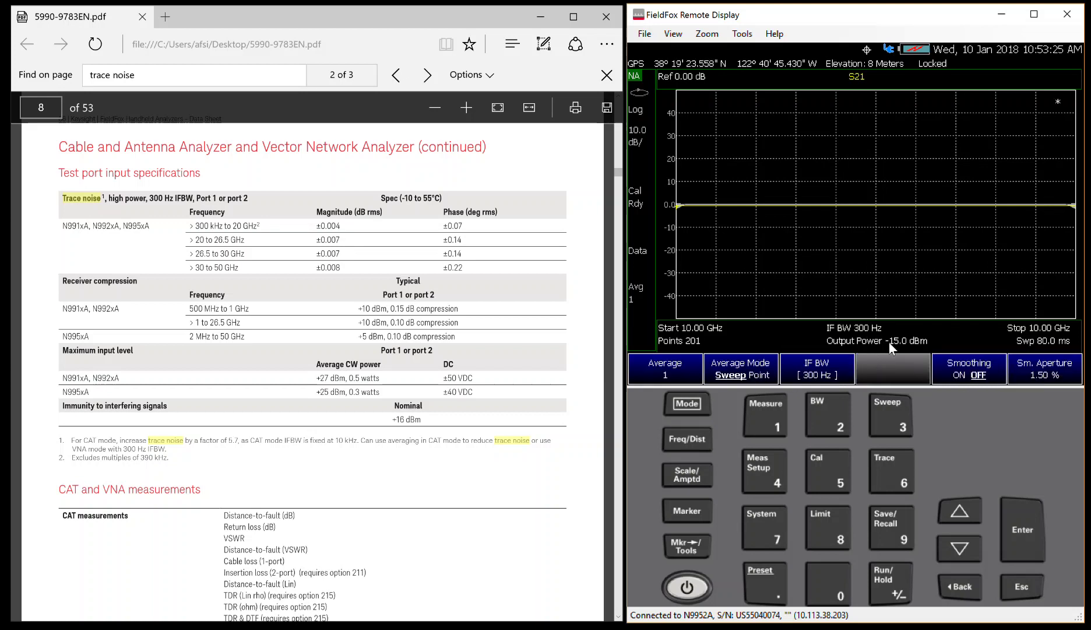
pyautogui.click(766, 470)
pyautogui.click(888, 380)
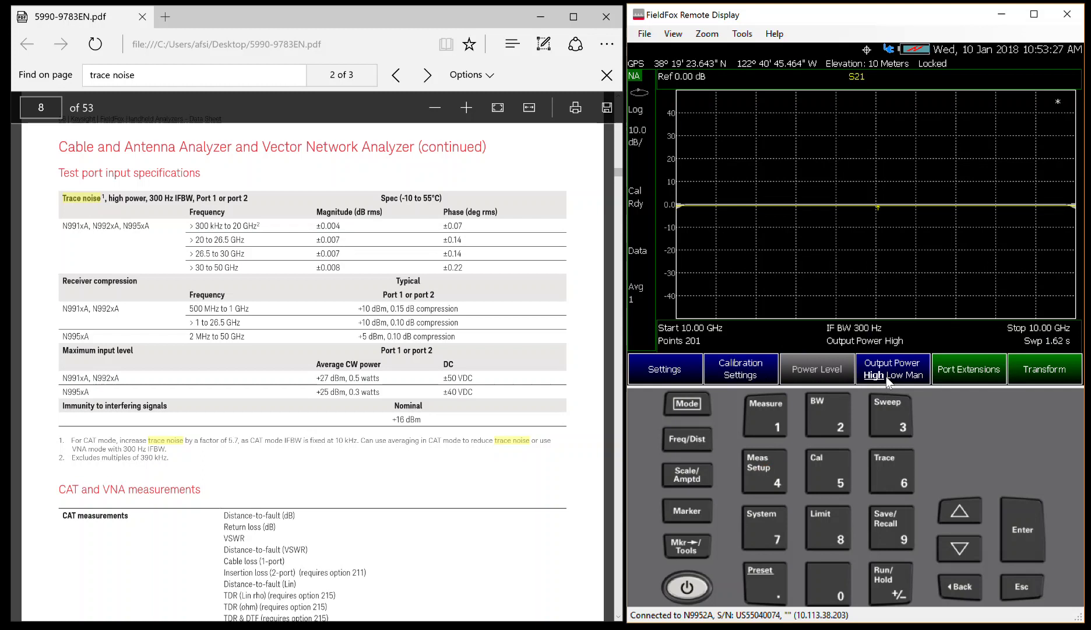
pyautogui.click(907, 467)
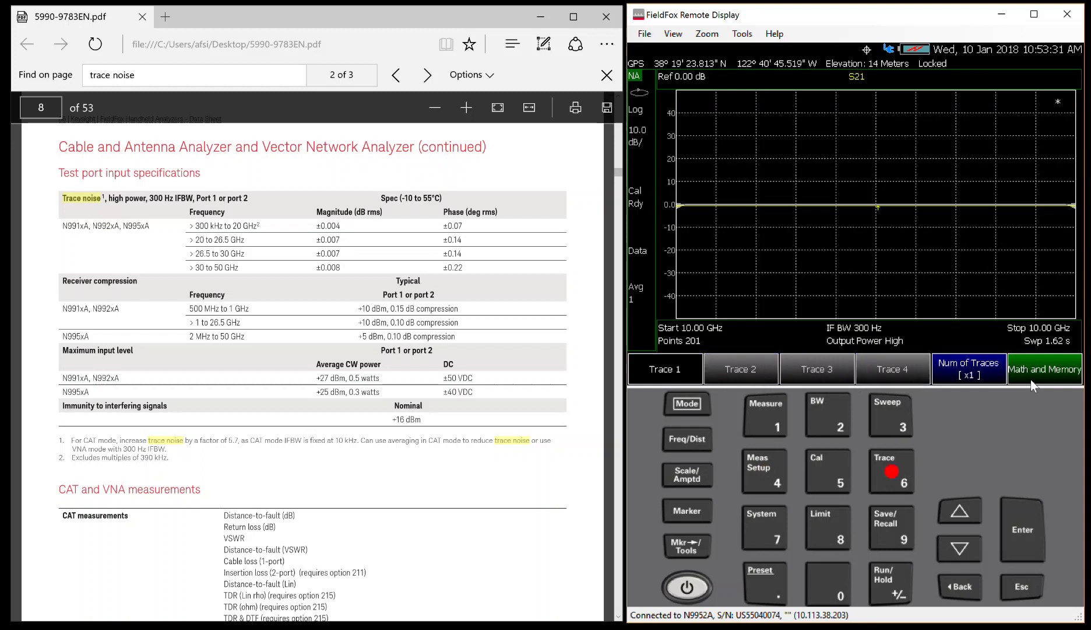
# Display data divided by memory (Data/Mem), autoscale, and set the reference level to 0 dB.
pyautogui.click(1031, 379)
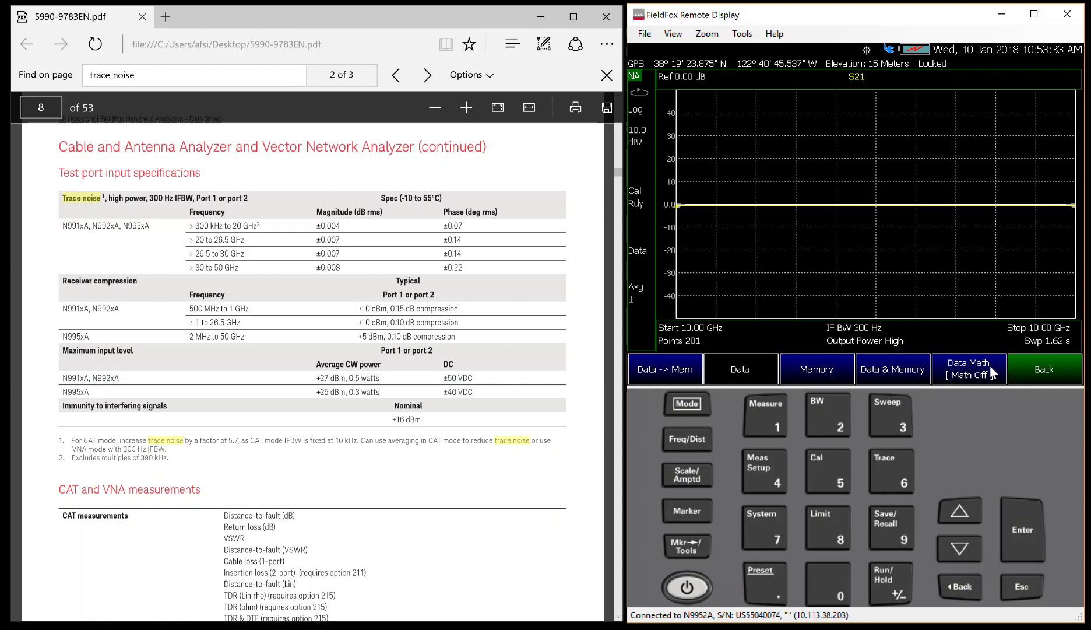
pyautogui.click(979, 372)
pyautogui.click(912, 367)
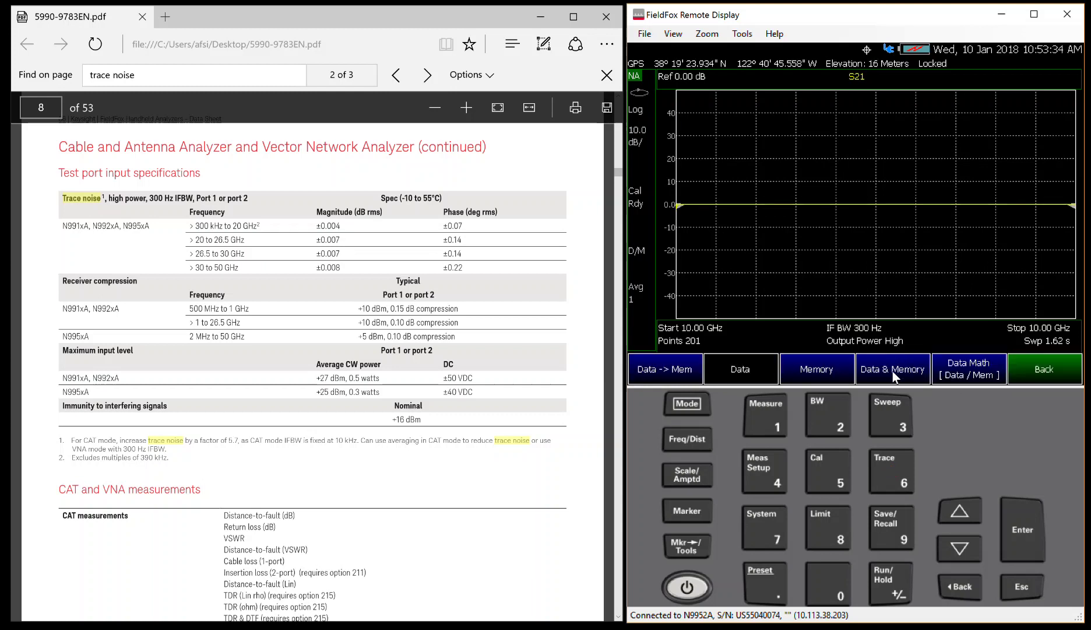
pyautogui.click(691, 479)
pyautogui.click(669, 371)
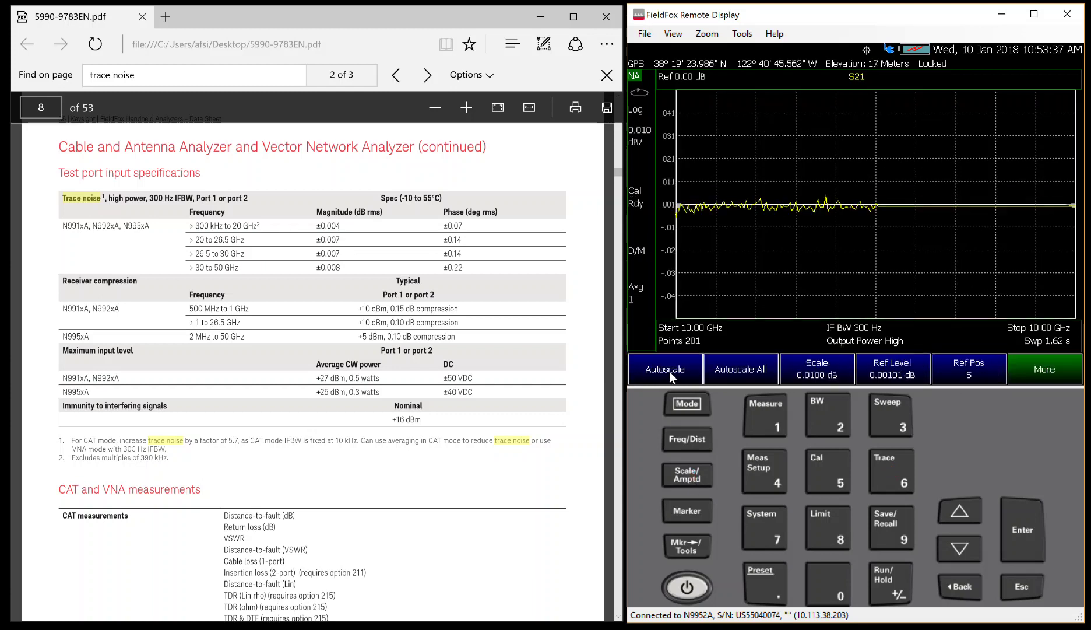
pyautogui.click(892, 368)
pyautogui.click(827, 583)
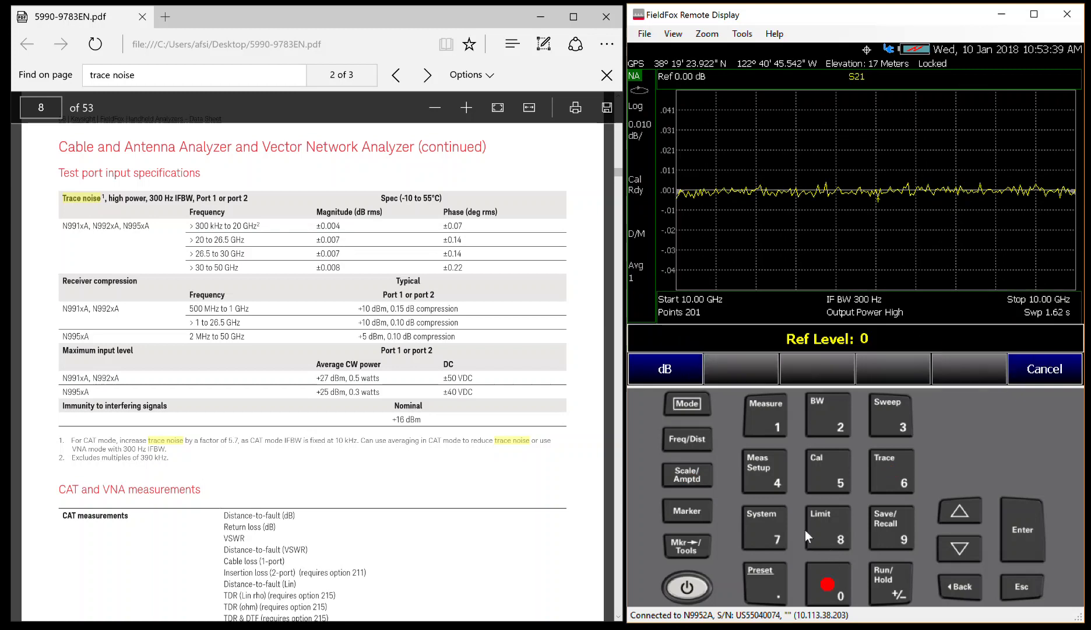
pyautogui.click(679, 368)
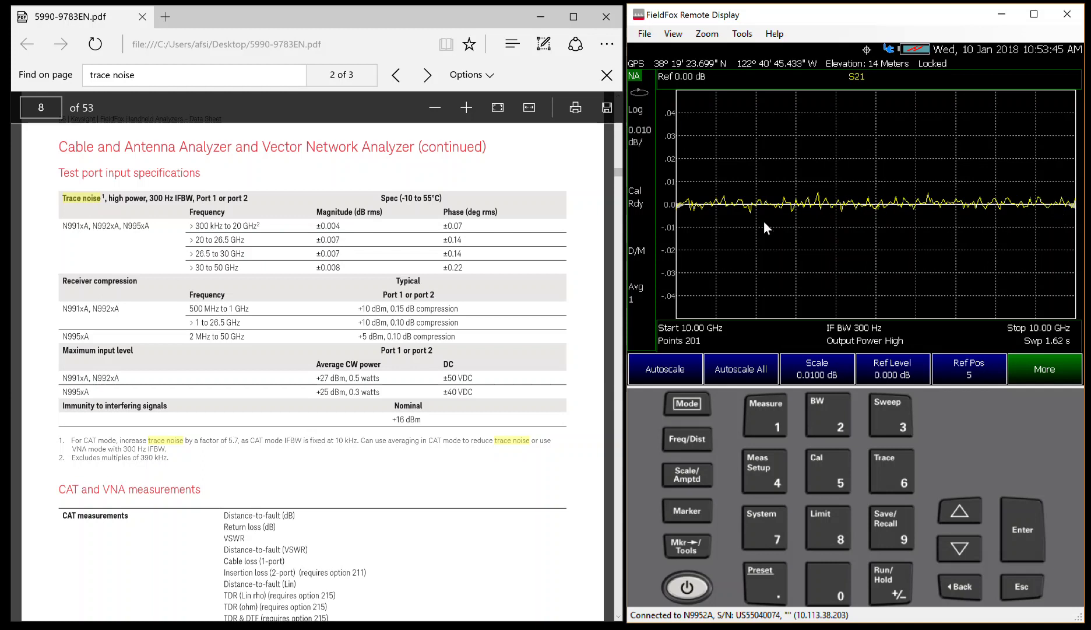
# Switch the trace to Linear format and autoscale it to 1 m per division around 1.000.
pyautogui.click(776, 417)
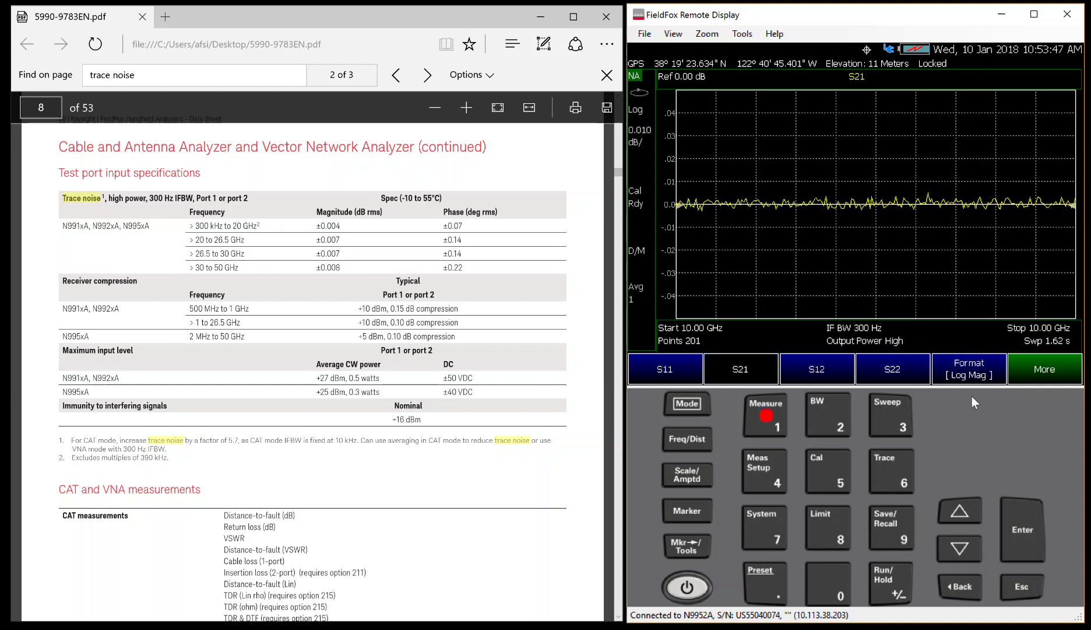
pyautogui.click(993, 370)
pyautogui.click(737, 369)
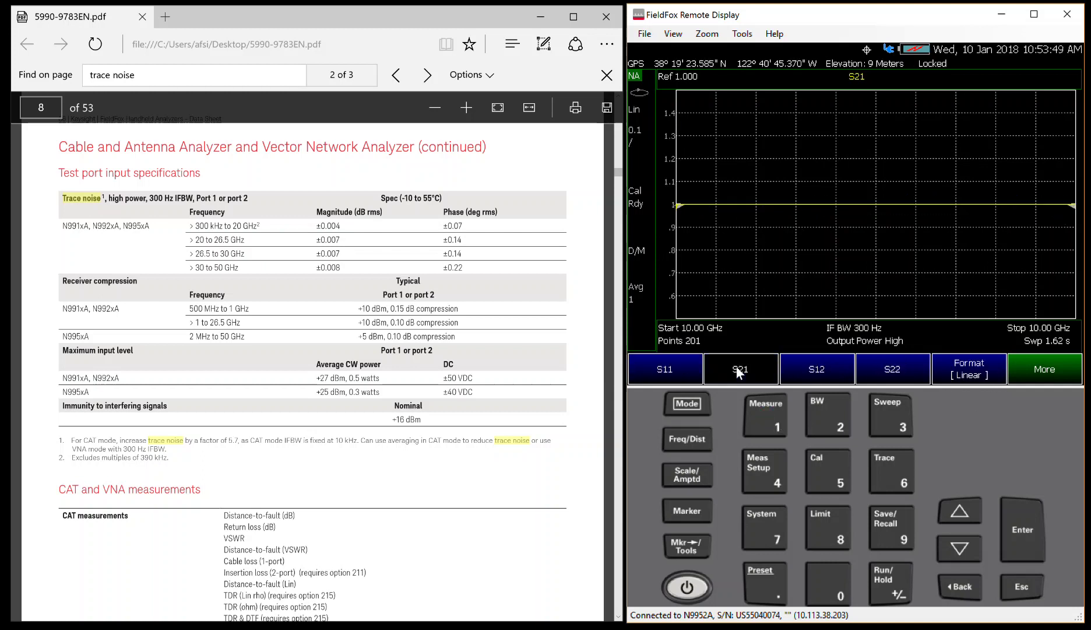
pyautogui.click(687, 474)
pyautogui.click(665, 364)
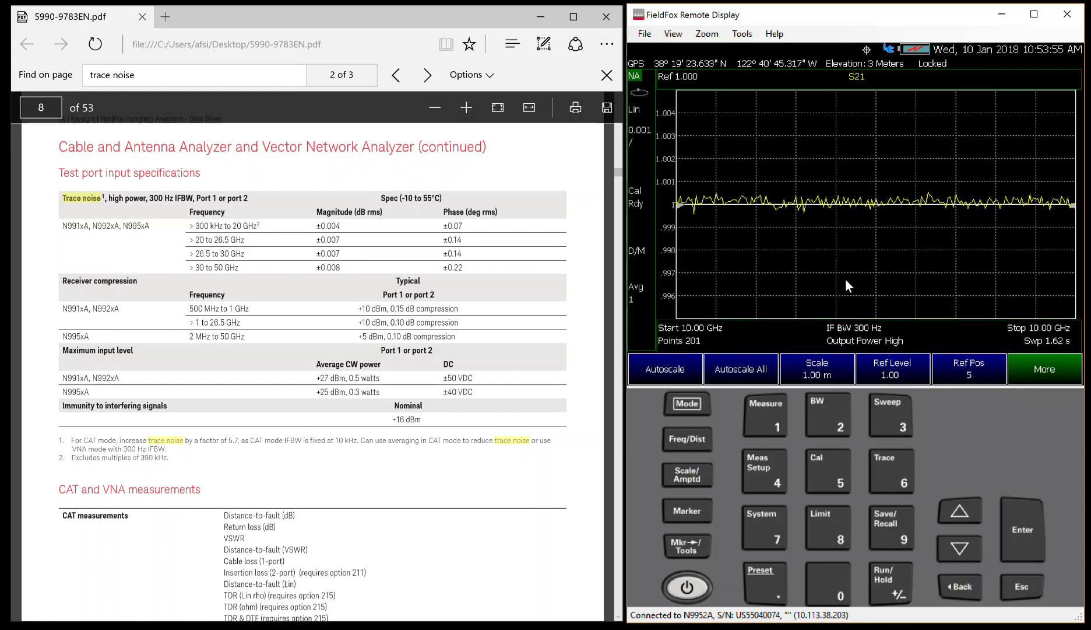
pyautogui.click(883, 525)
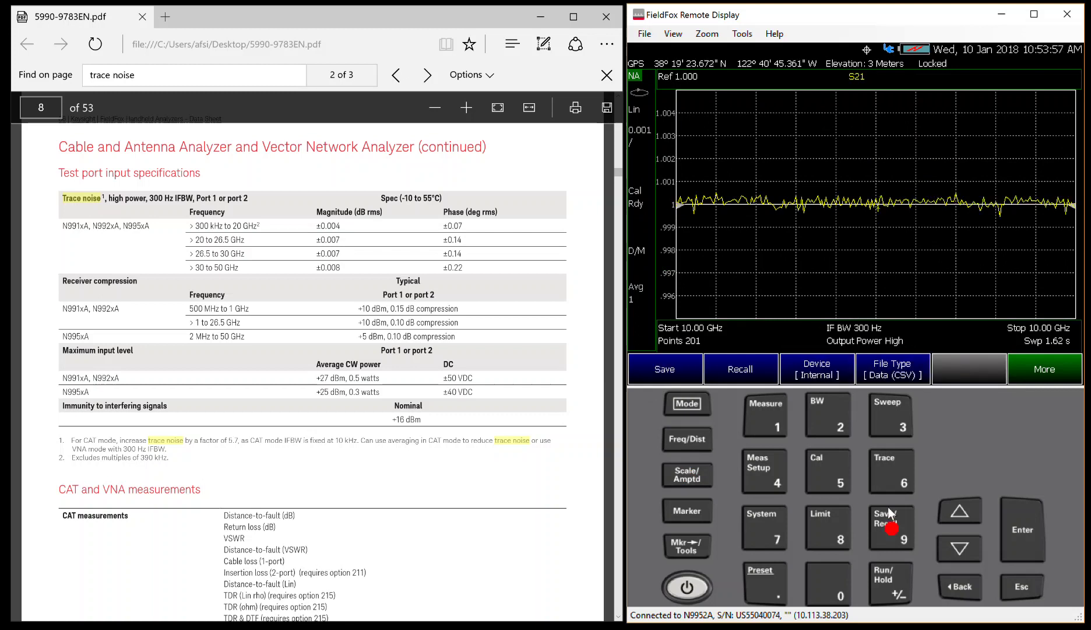
# Save the linear trace data to internal memory as CSV file TN_Mag_10GHz.
pyautogui.click(686, 380)
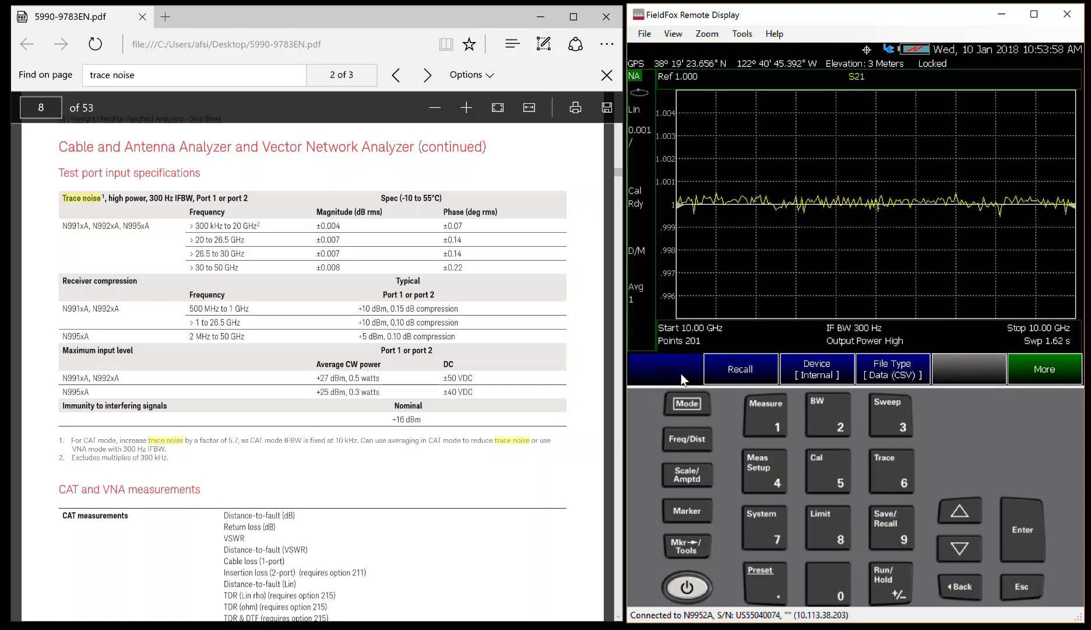
pyautogui.press('BackSpace')
pyautogui.press('BackSpace')
pyautogui.press('BackSpace')
pyautogui.press('BackSpace')
pyautogui.press('BackSpace')
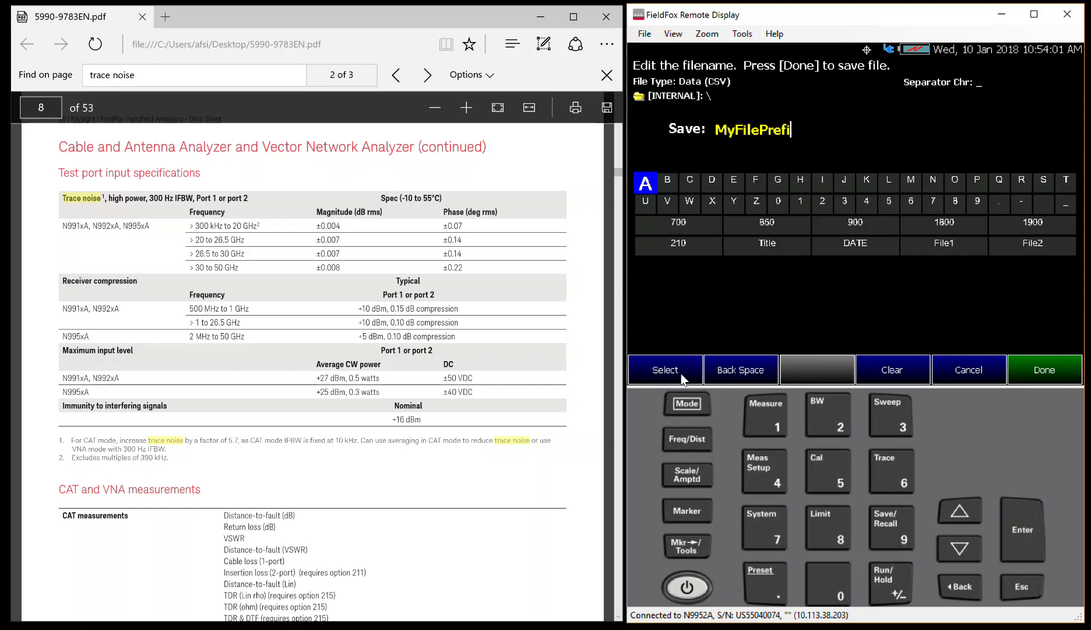
pyautogui.press('BackSpace')
pyautogui.press('BackSpace')
pyautogui.press('BackSpace')
pyautogui.press('BackSpace')
pyautogui.press('BackSpace')
pyautogui.press('BackSpace')
pyautogui.press('BackSpace')
pyautogui.press('BackSpace')
pyautogui.press('BackSpace')
pyautogui.press('BackSpace')
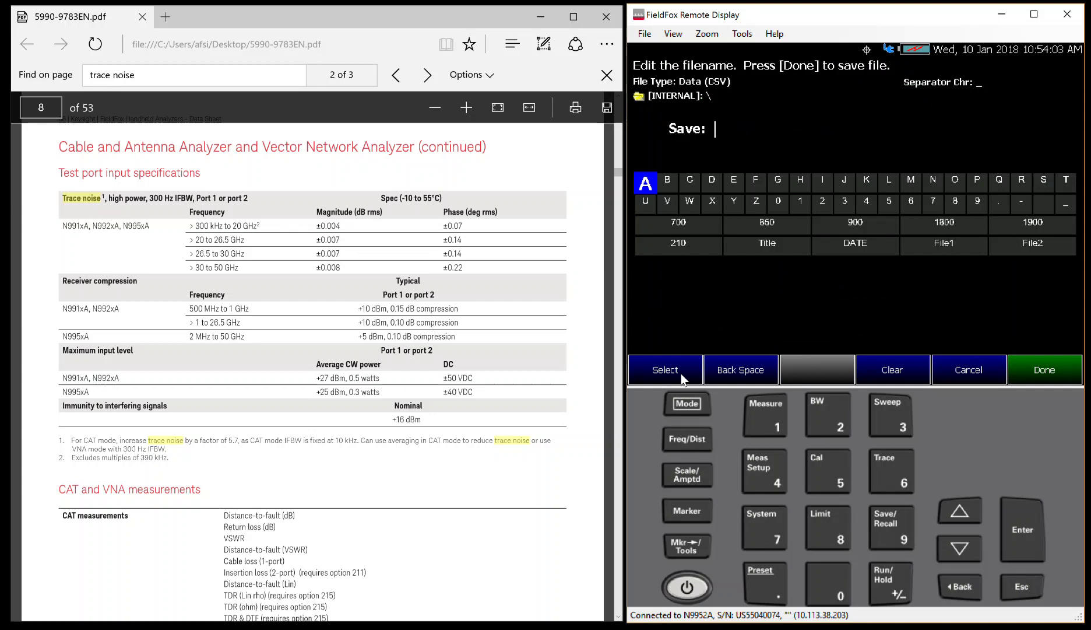
pyautogui.write('TN_Mag')
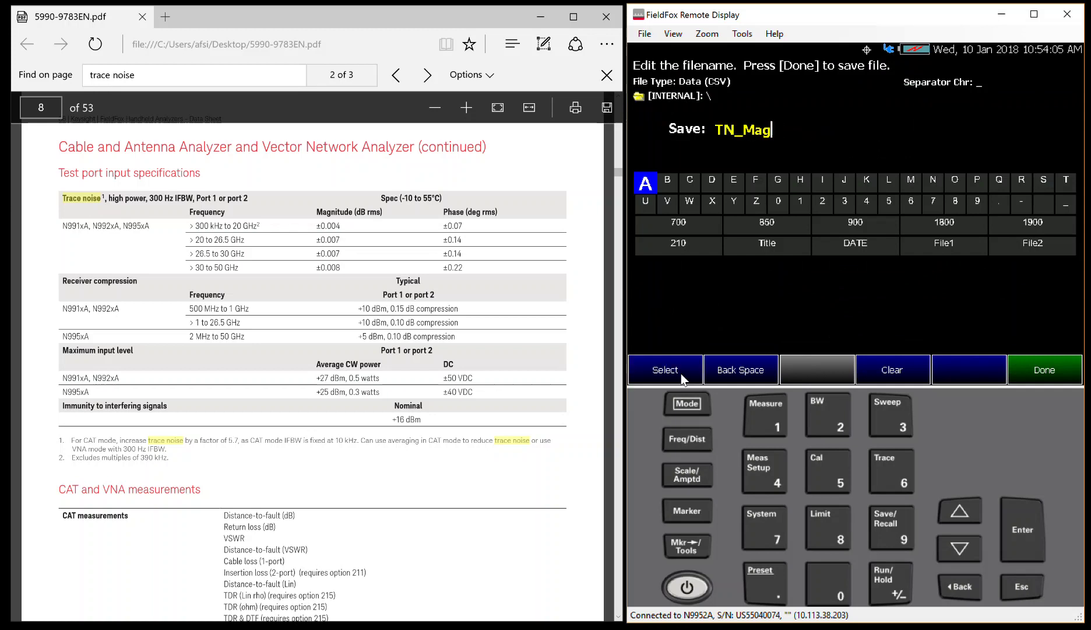
pyautogui.write('_10GHz')
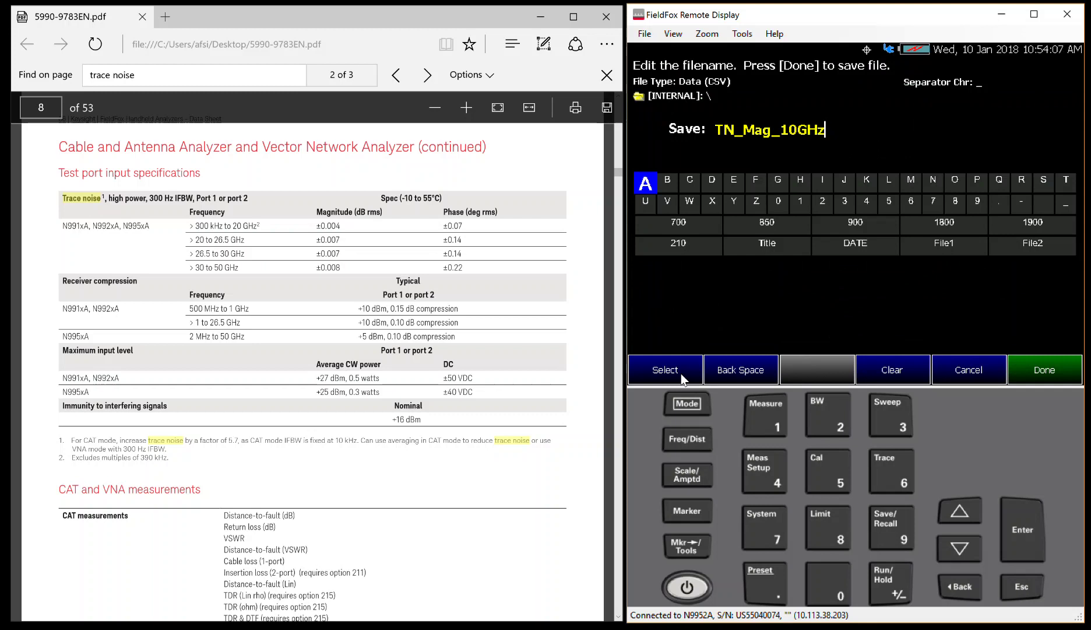
pyautogui.press('Return')
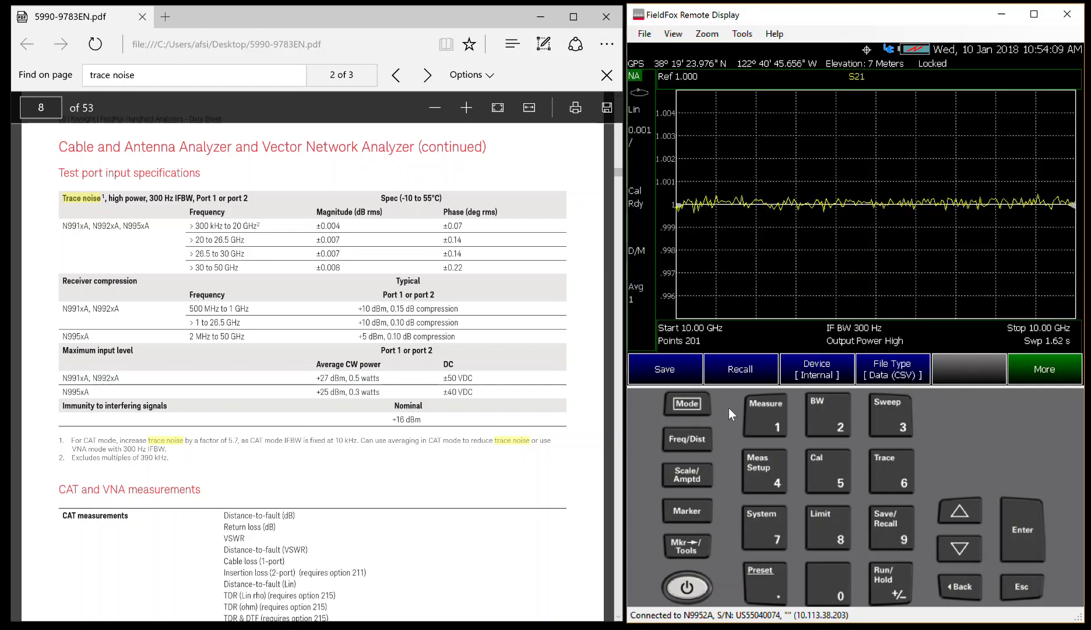
pyautogui.click(766, 415)
# Switch the S21 trace to Phase format and review the trace math and memory settings.
pyautogui.click(950, 369)
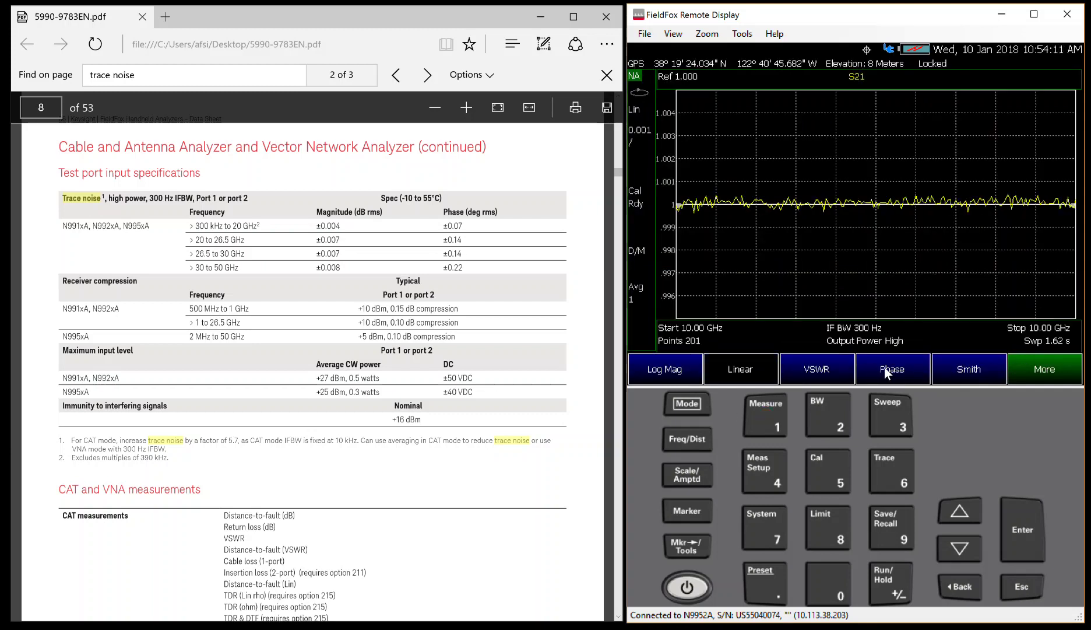
pyautogui.click(901, 369)
pyautogui.click(886, 482)
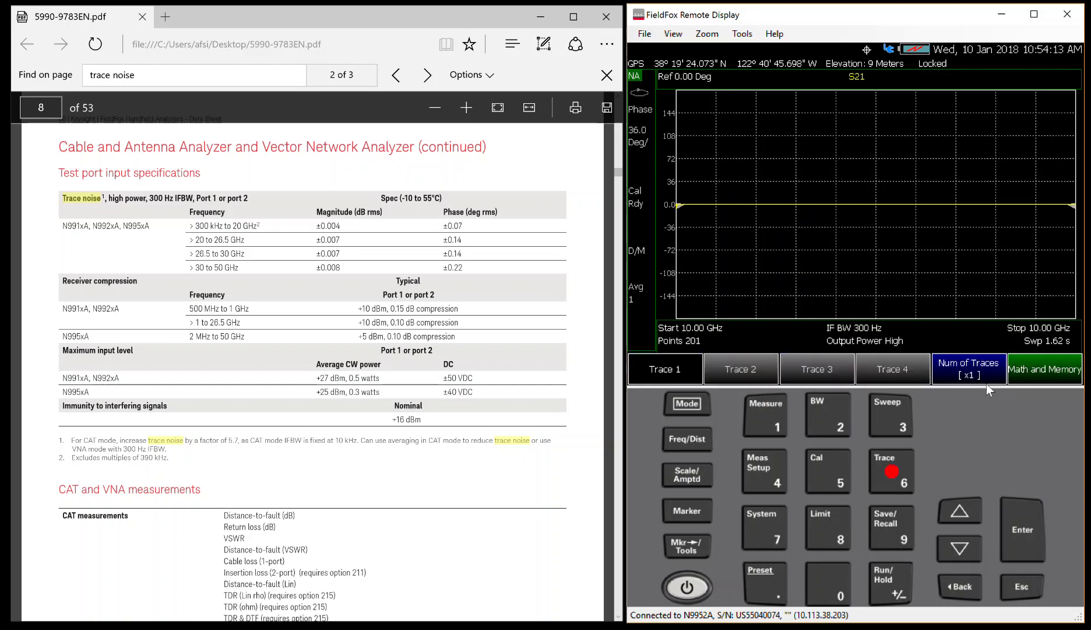
pyautogui.click(1036, 367)
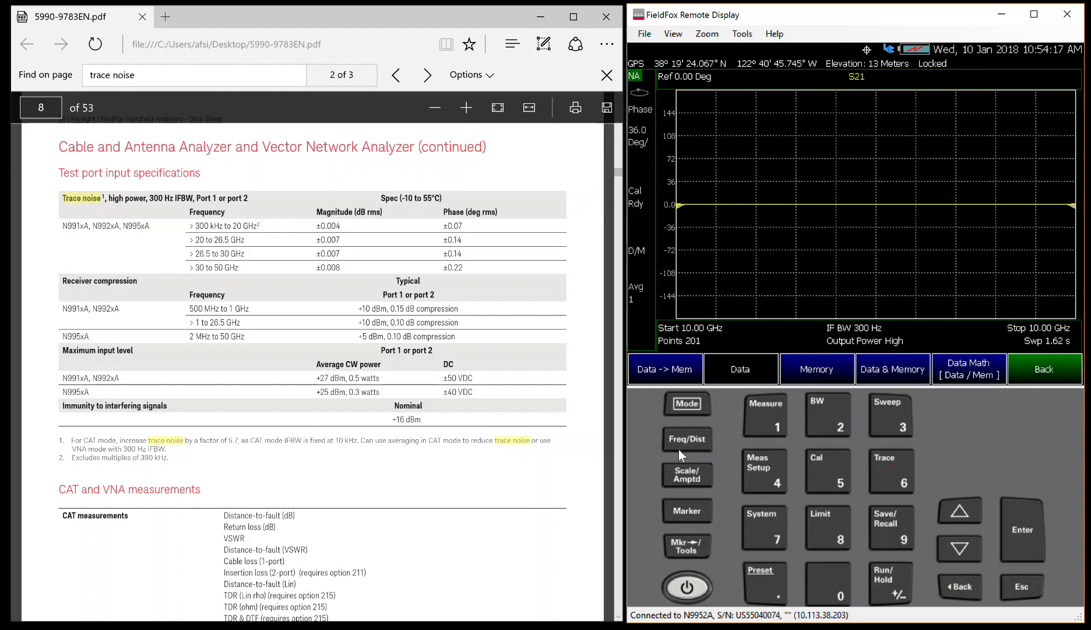
# Autoscale the phase trace and set 0.1° per division around a 0° reference.
pyautogui.click(686, 473)
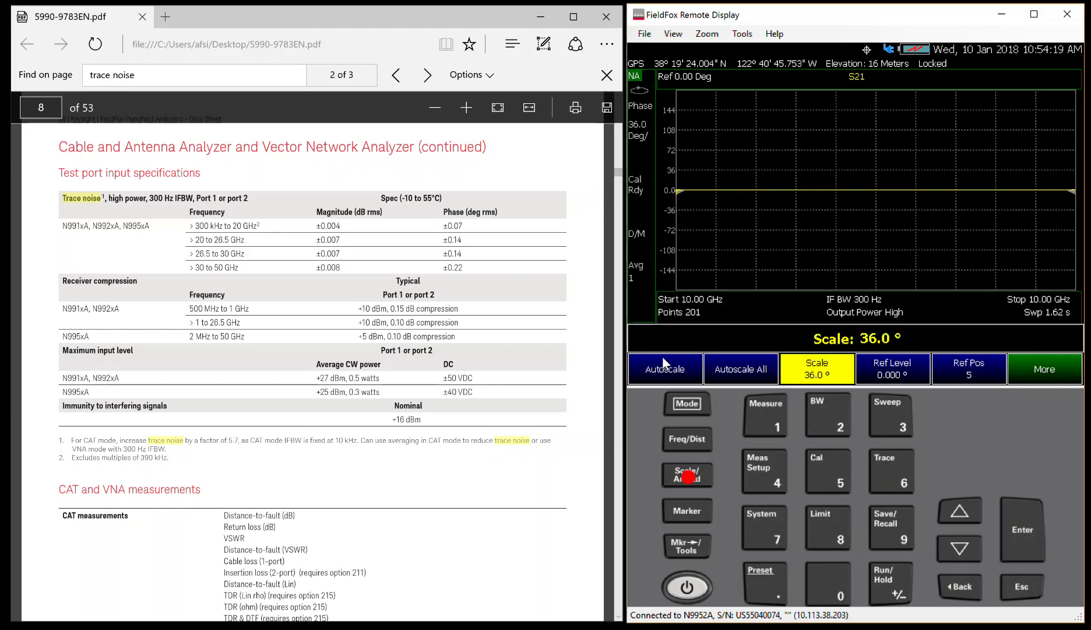
pyautogui.click(735, 373)
pyautogui.click(876, 373)
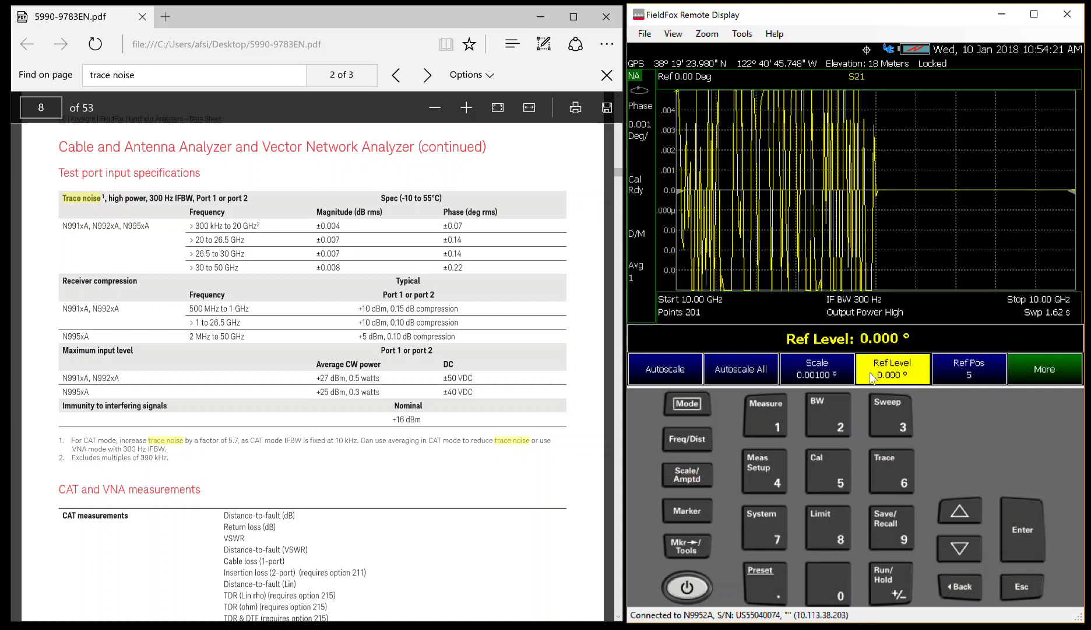
pyautogui.click(768, 580)
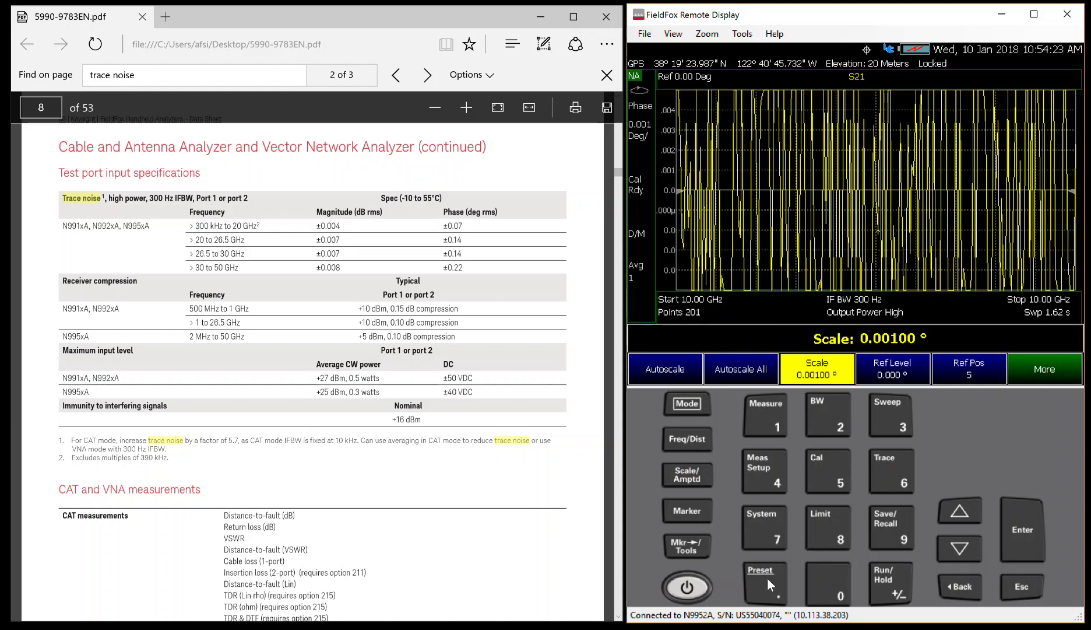
pyautogui.click(757, 422)
pyautogui.click(676, 379)
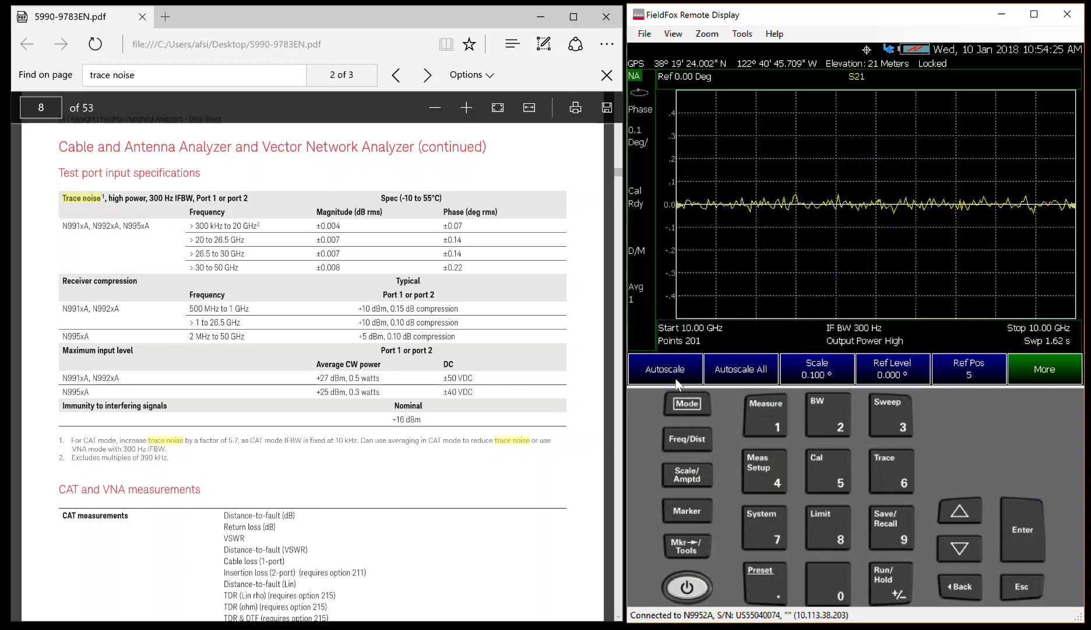
# Save the phase trace to internal memory as CSV file TN_Phase_10GHz.
pyautogui.click(897, 532)
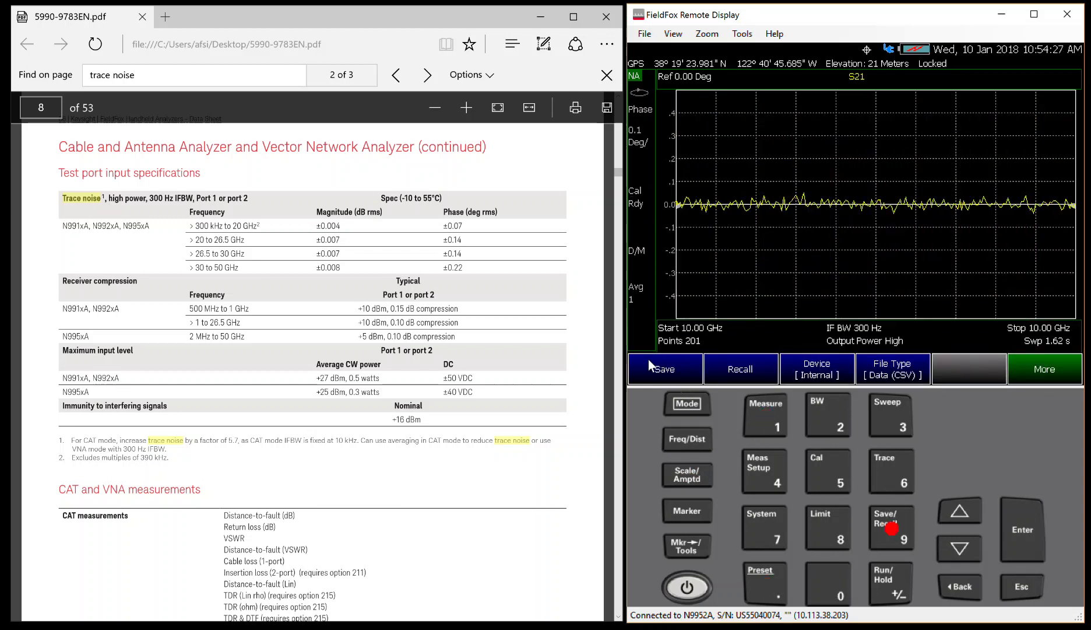
pyautogui.click(682, 369)
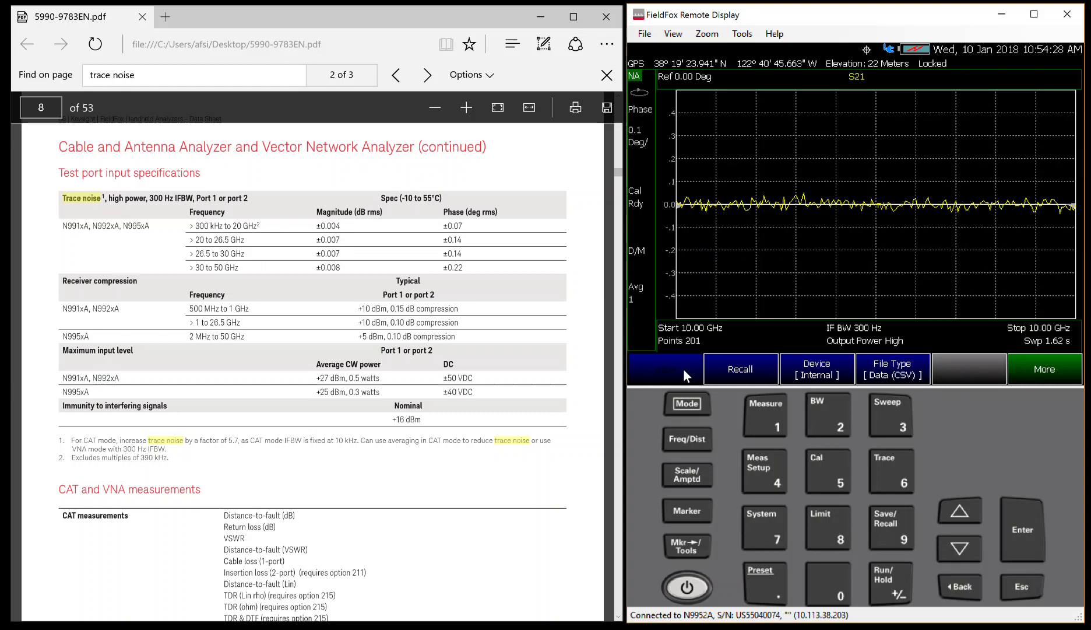
pyautogui.press('BackSpace')
pyautogui.press('BackSpace')
pyautogui.press('BackSpace')
pyautogui.press('BackSpace')
pyautogui.press('BackSpace')
pyautogui.press('BackSpace')
pyautogui.press('BackSpace')
pyautogui.press('BackSpace')
pyautogui.press('BackSpace')
pyautogui.press('BackSpace')
pyautogui.press('BackSpace')
pyautogui.press('BackSpace')
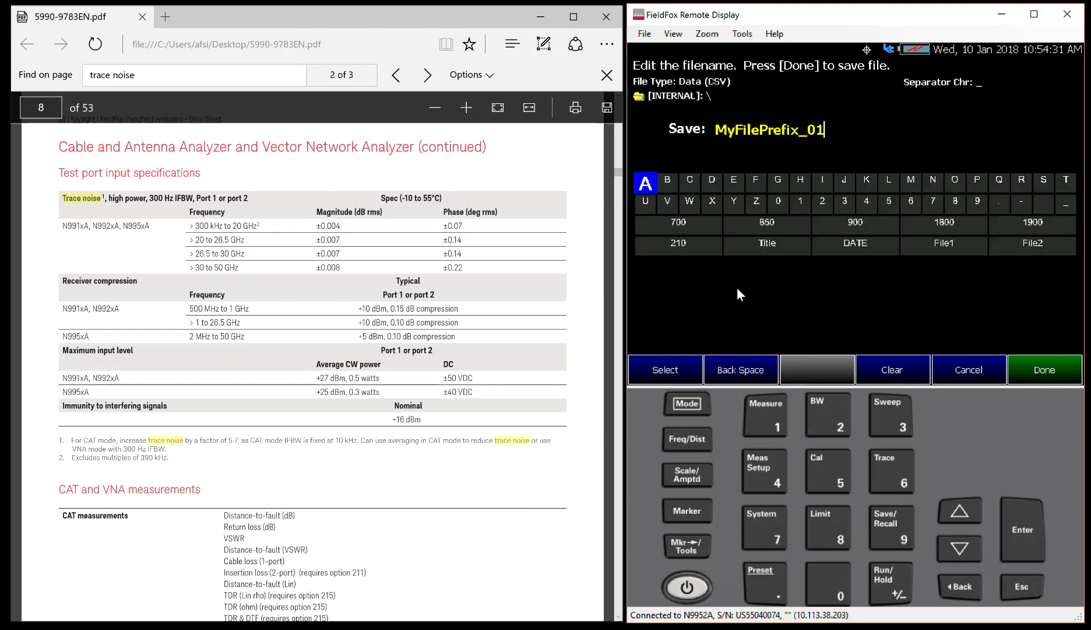
pyautogui.press('Delete')
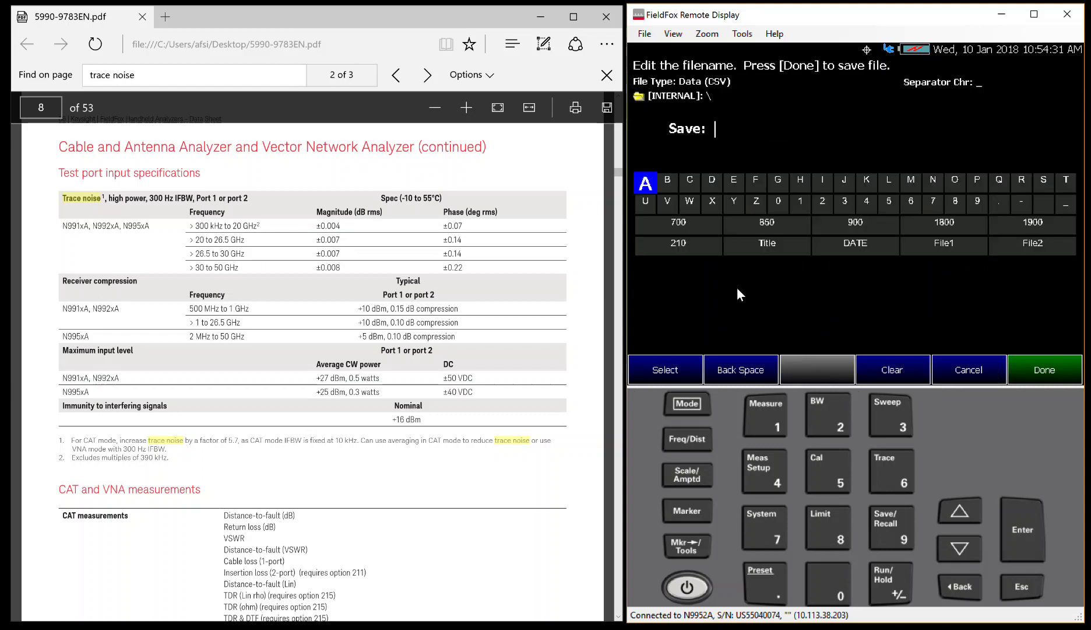
pyautogui.write('TN_Phase_10GHz')
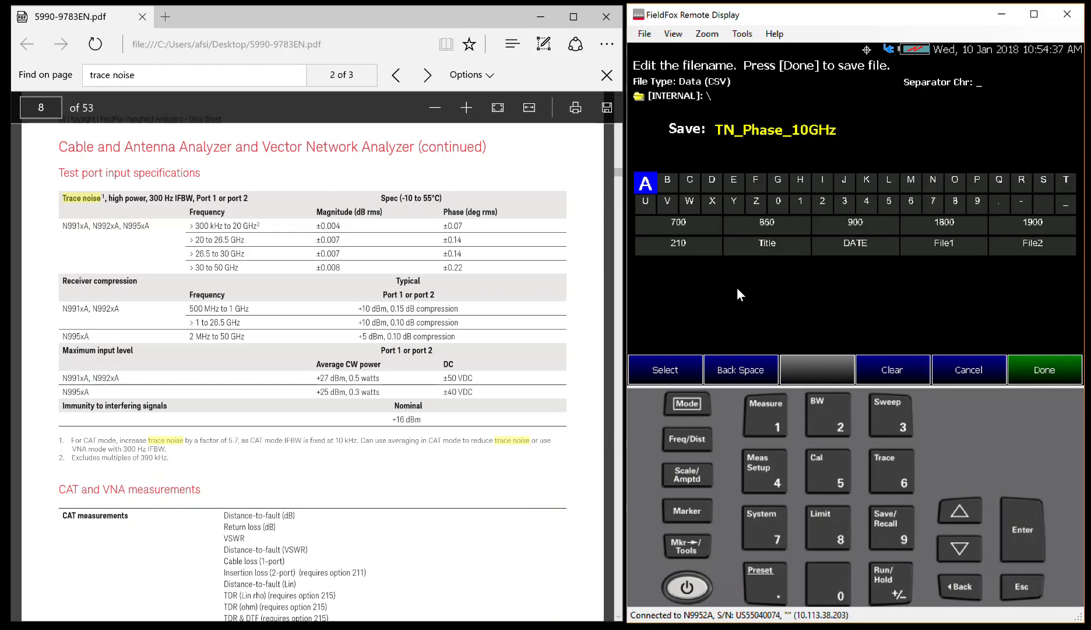
pyautogui.press('Return')
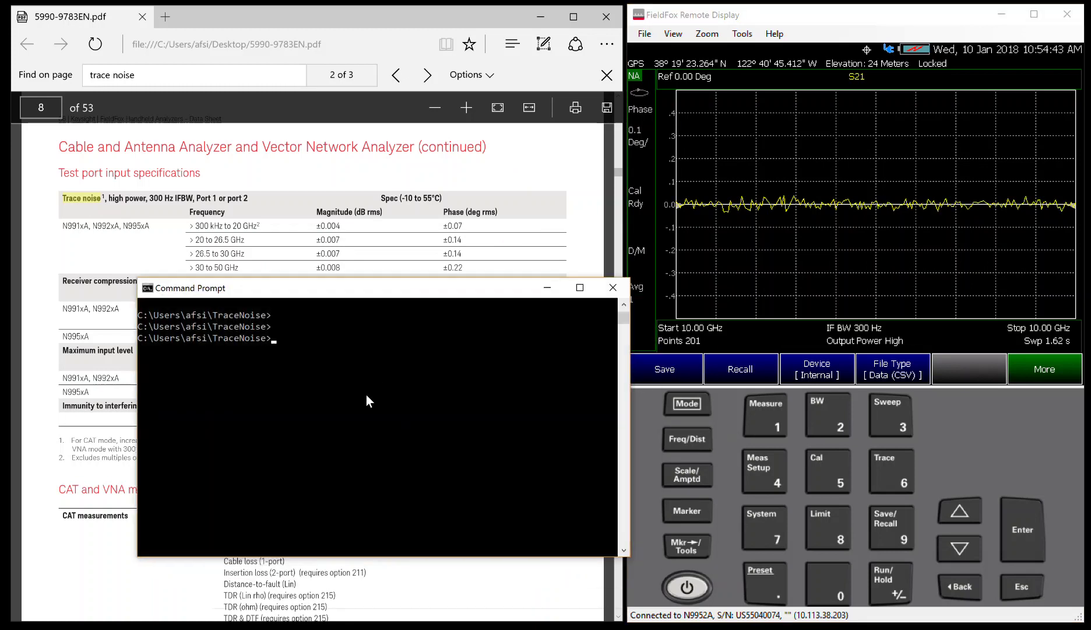
pyautogui.click(365, 394)
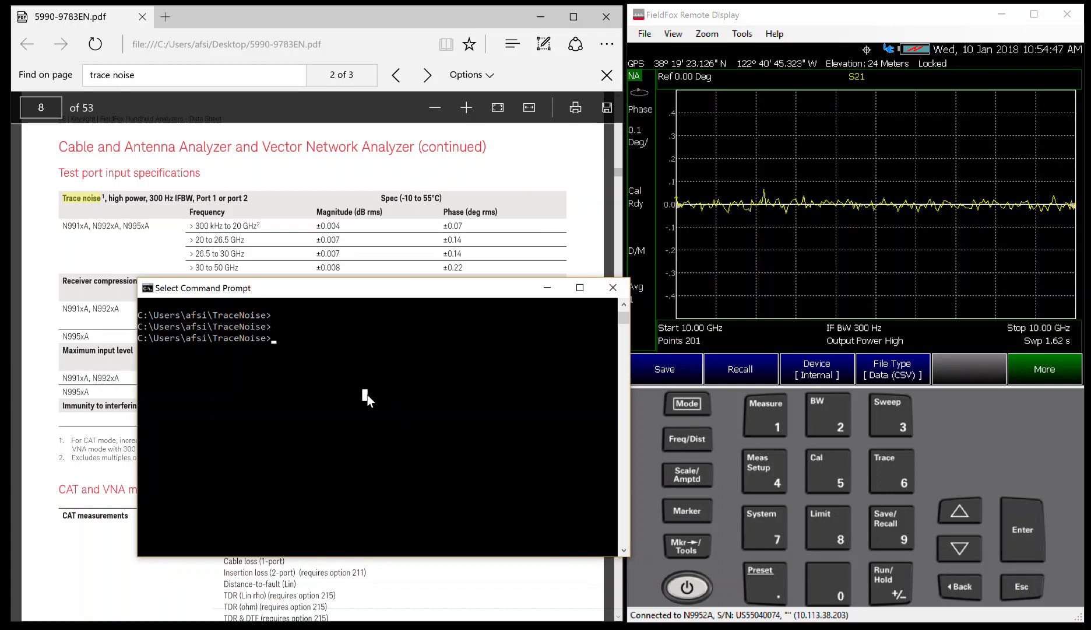
# FTP to 10.113.38.203, log in as anonymous with a blank password, and cd userdata.
pyautogui.write('ftp 10.')
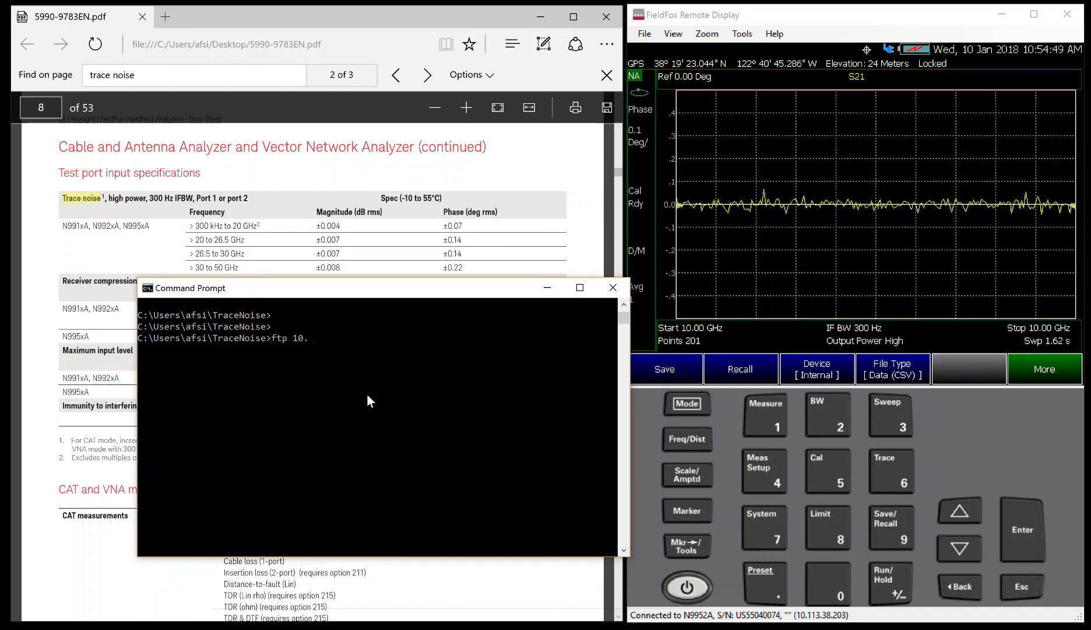
pyautogui.write('113.')
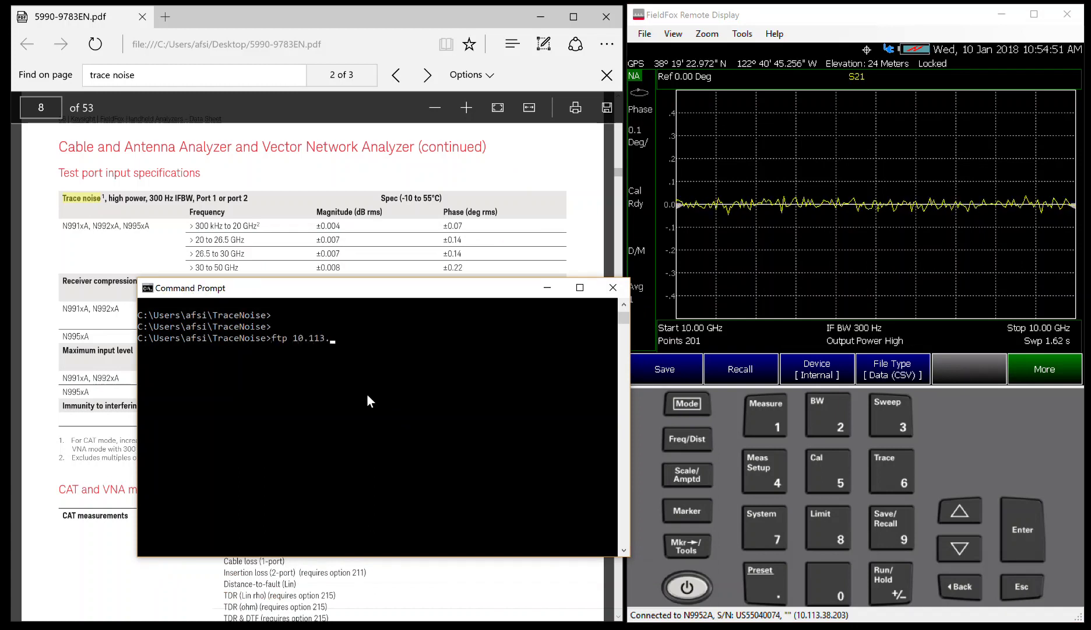
pyautogui.write('38.203')
pyautogui.press('Return')
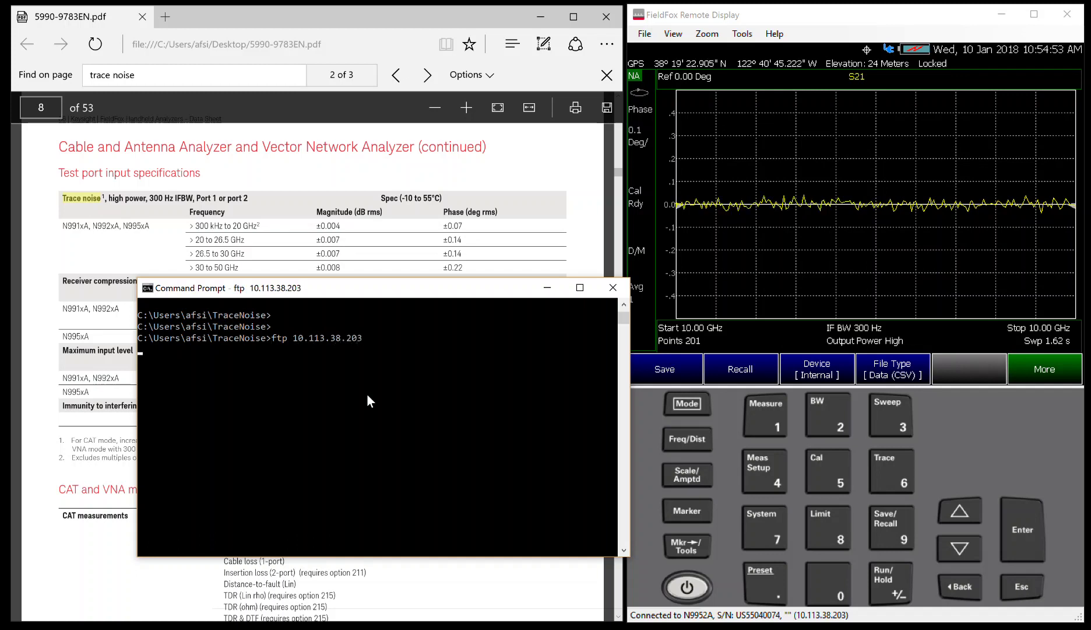
pyautogui.write('anon')
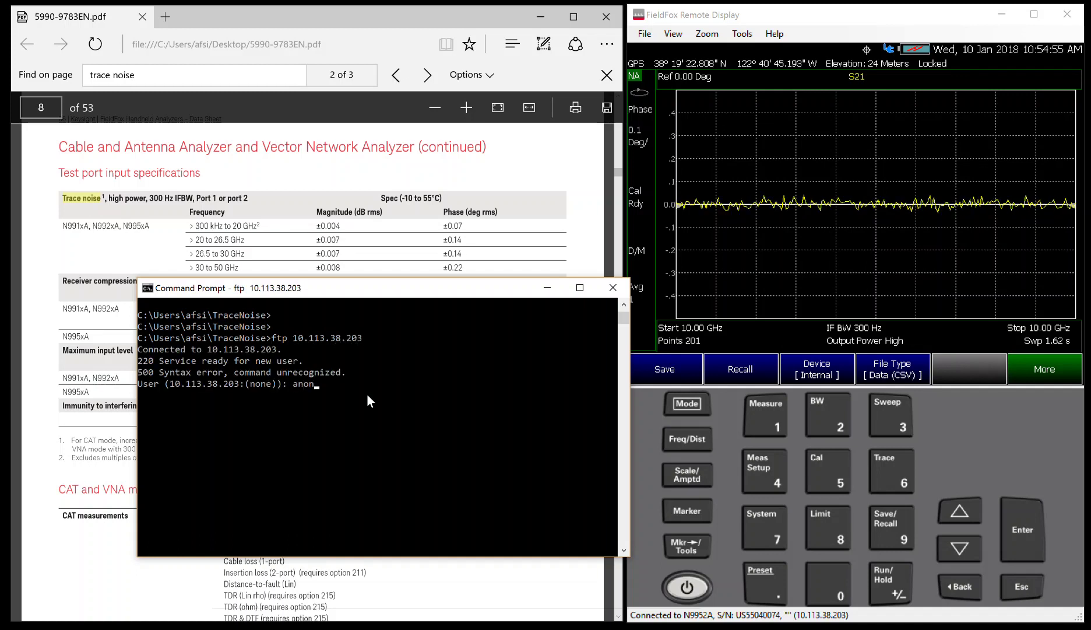
pyautogui.write('ymous')
pyautogui.press('Return')
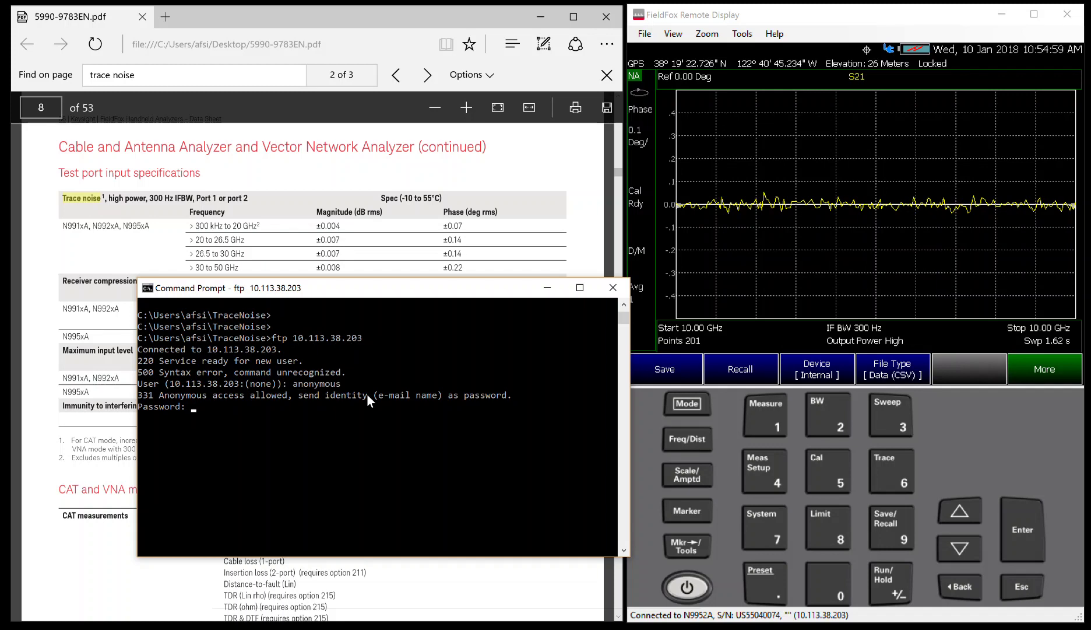
pyautogui.press('Return')
pyautogui.write('cd ')
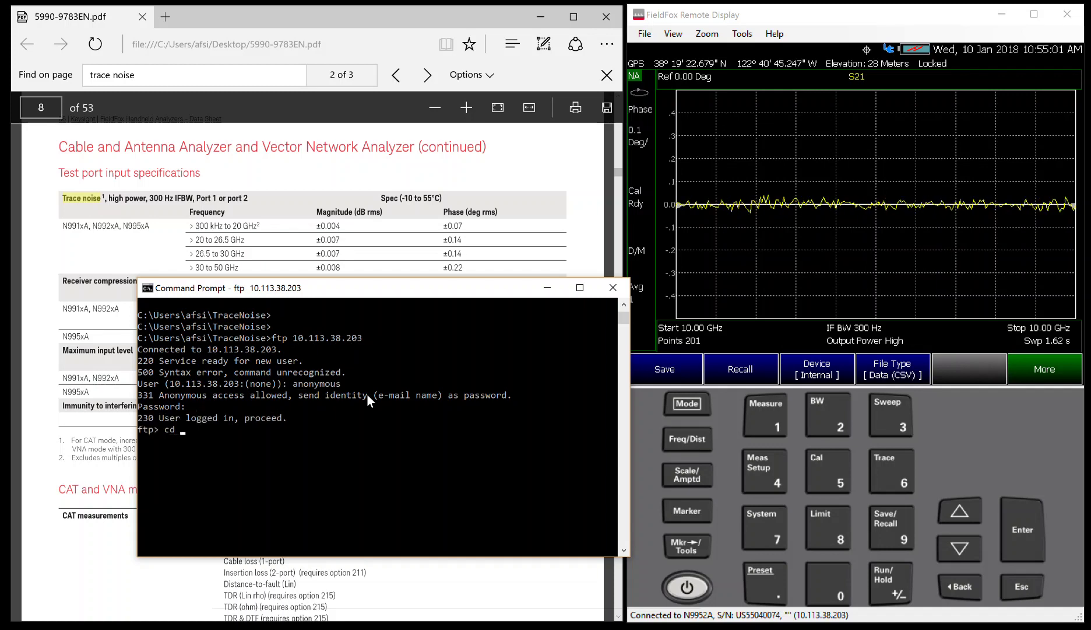
pyautogui.write('userdata')
pyautogui.press('Return')
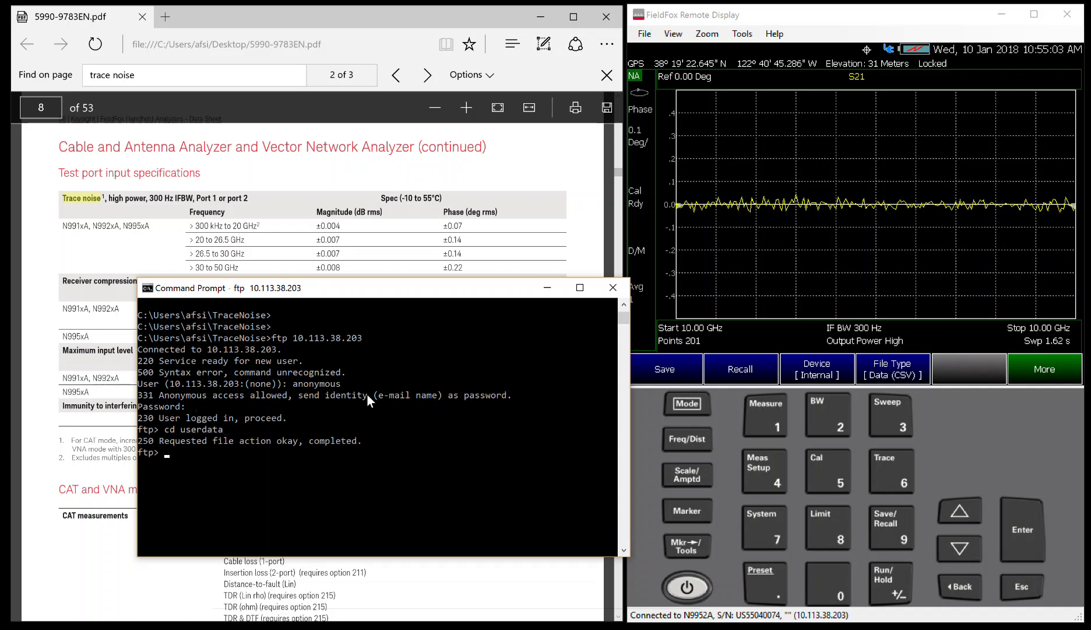
# List userdata and download TN_Mag_10GHz.csv and TN_Phase_10GHz.csv with mget TN*, confirming both.
pyautogui.write('ls')
pyautogui.press('Return')
pyautogui.write('mget')
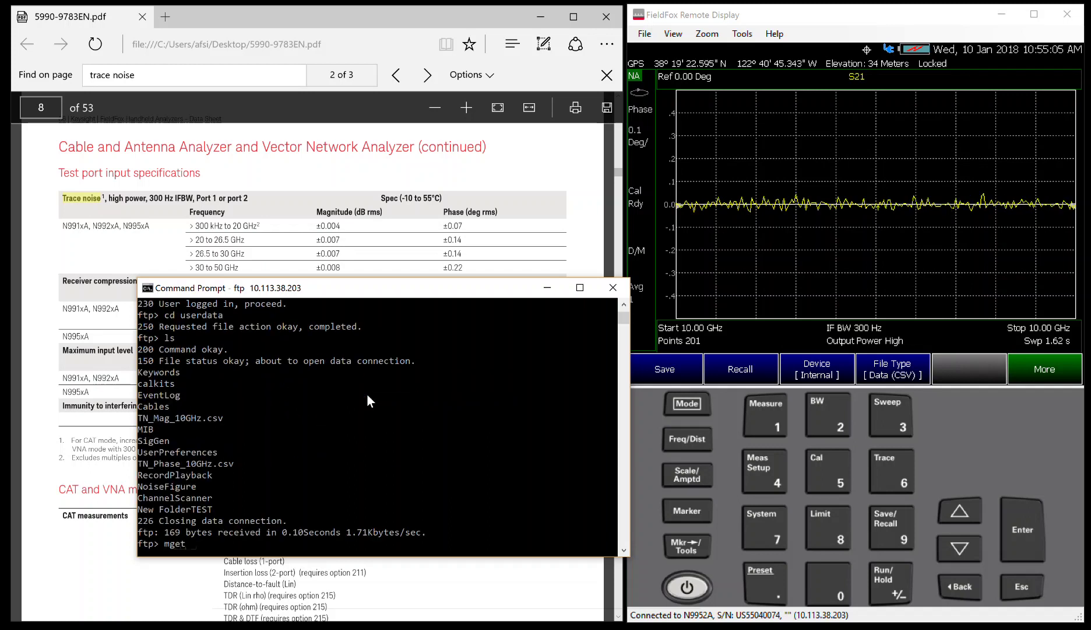
pyautogui.write(' TN*')
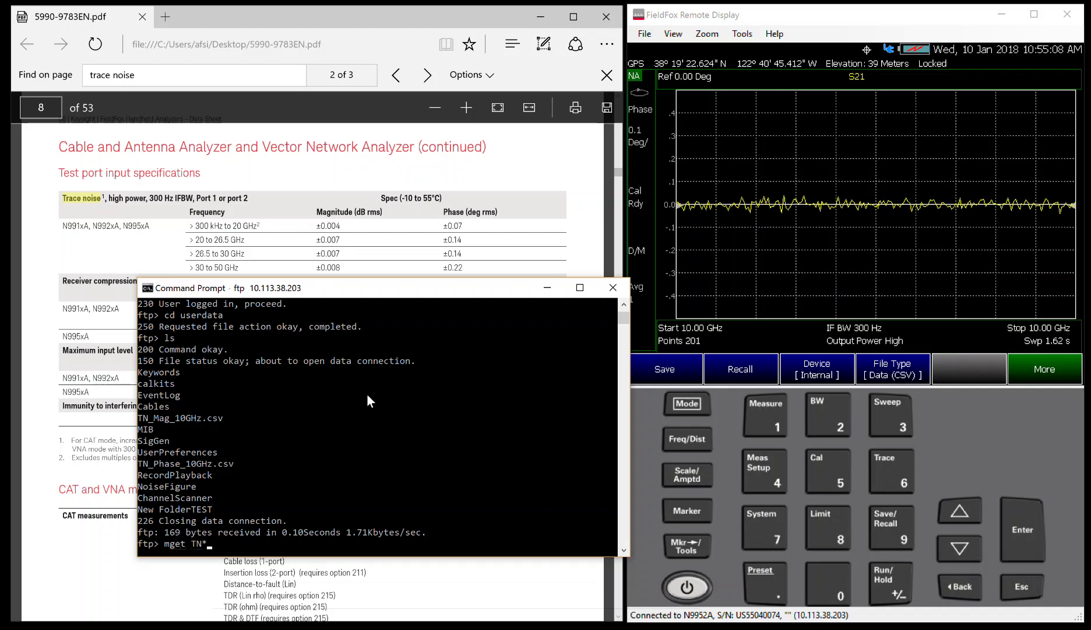
pyautogui.press('Return')
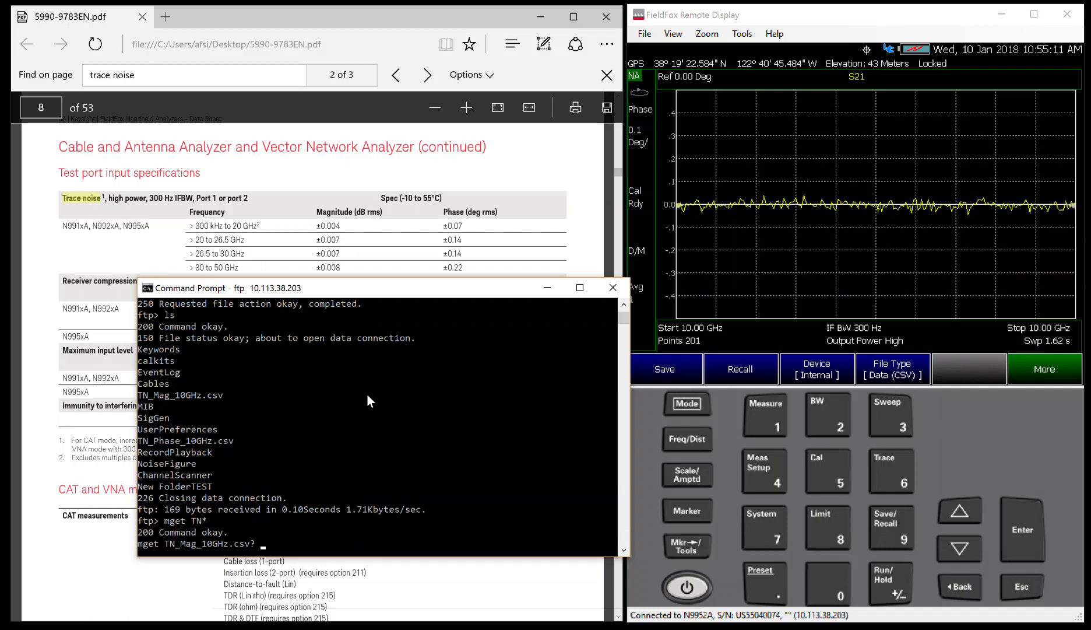
pyautogui.write('y')
pyautogui.press('Return')
pyautogui.write('y')
pyautogui.press('Return')
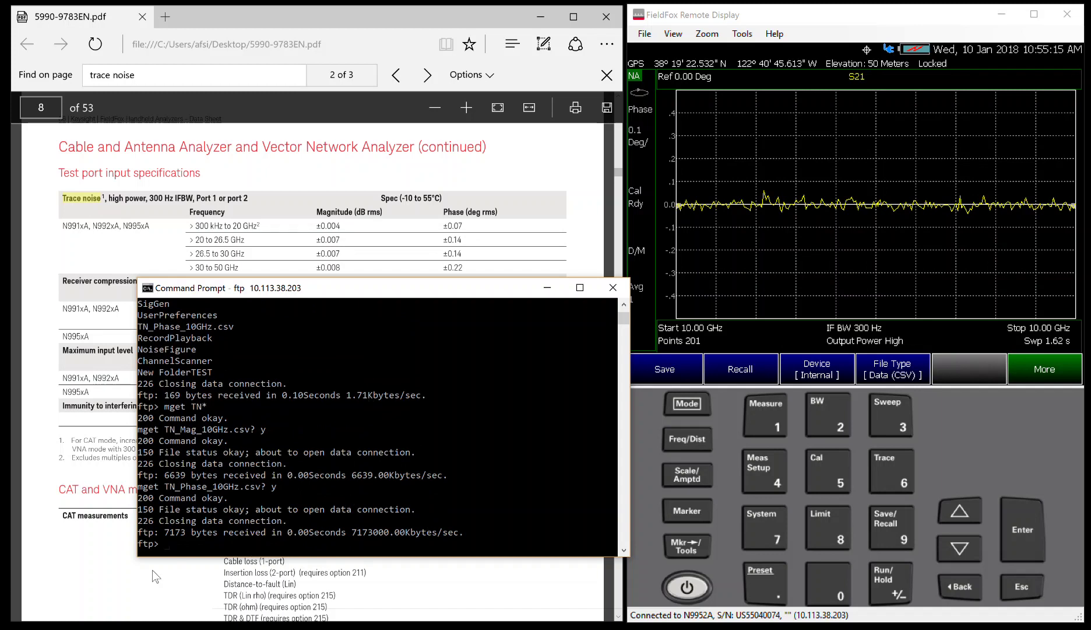
pyautogui.press('super+e')
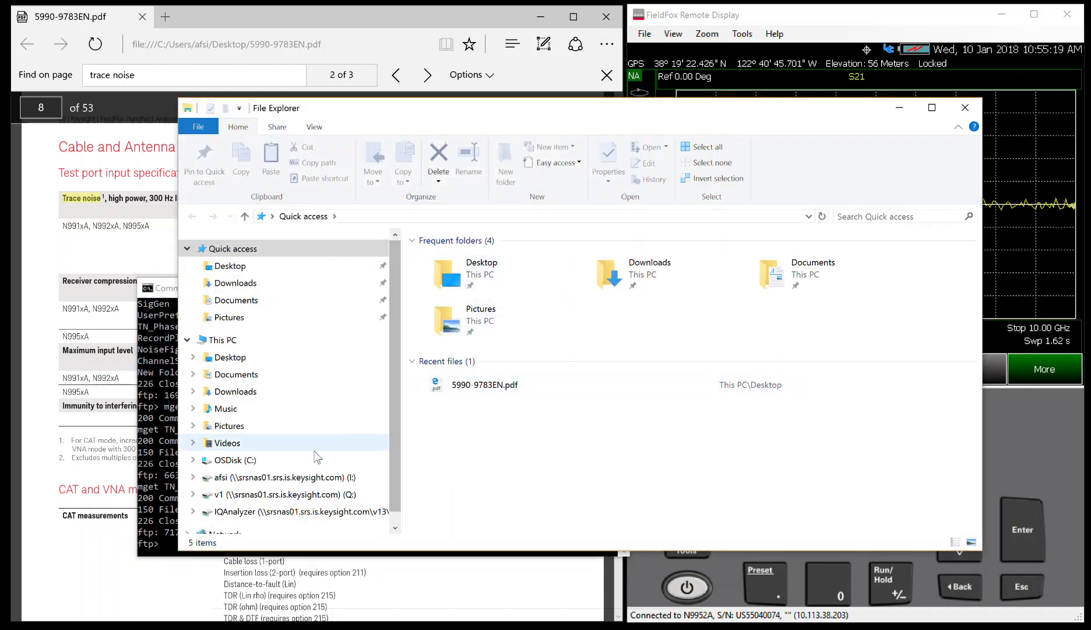
pyautogui.click(229, 460)
# Browse C: > Users > home folder > TraceNoise and open TN_Mag_10GHz.csv in Excel.
pyautogui.scroll(-4, 465, 484)
pyautogui.doubleClick(464, 484)
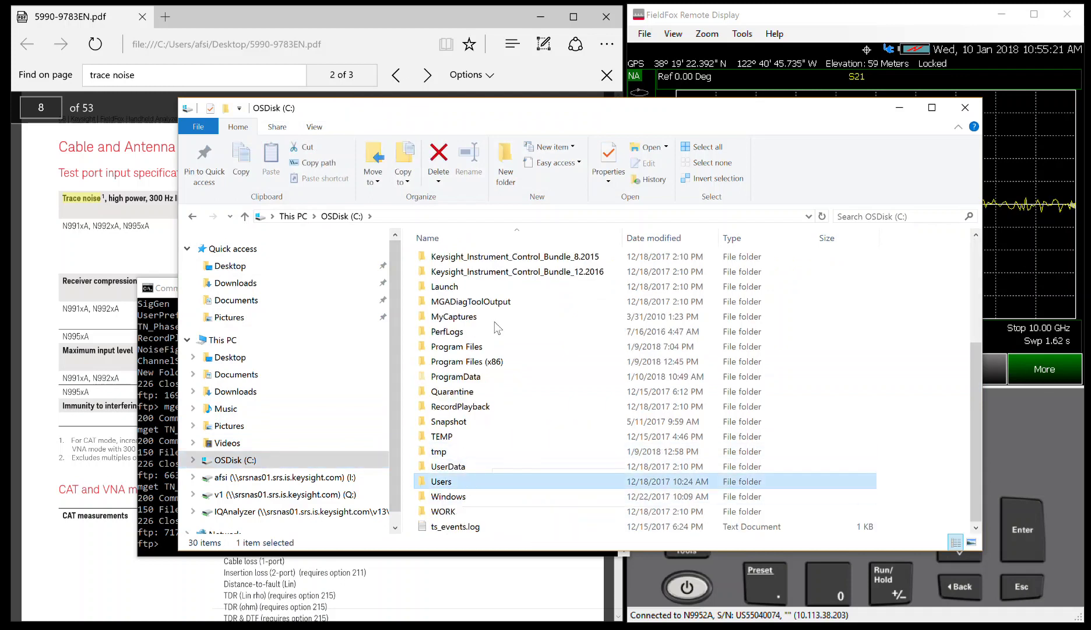
pyautogui.doubleClick(475, 260)
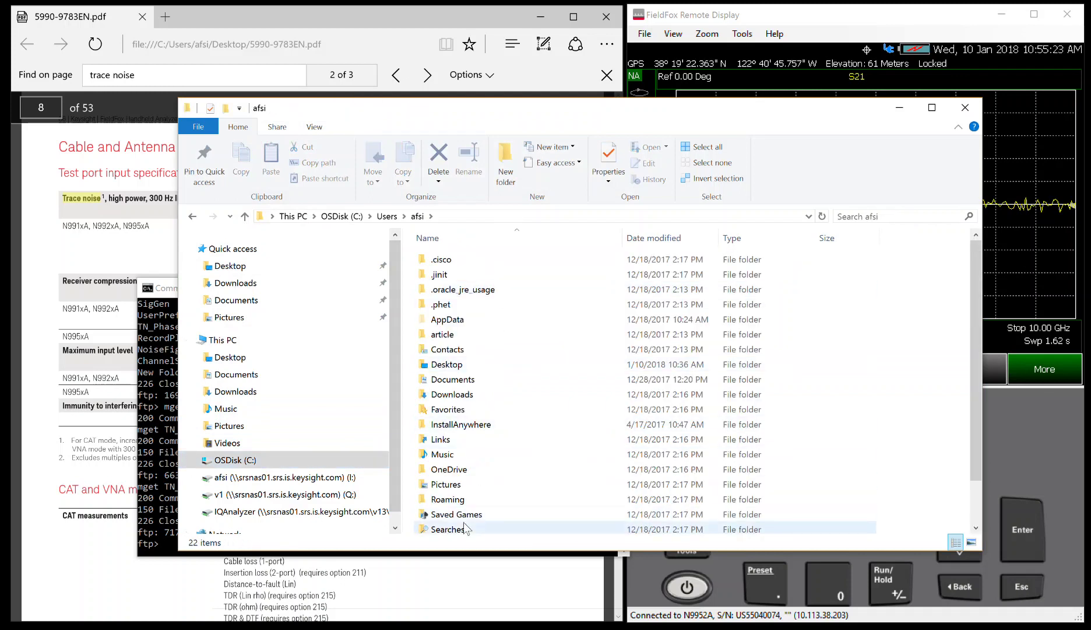
pyautogui.scroll(-2, 466, 502)
pyautogui.doubleClick(460, 497)
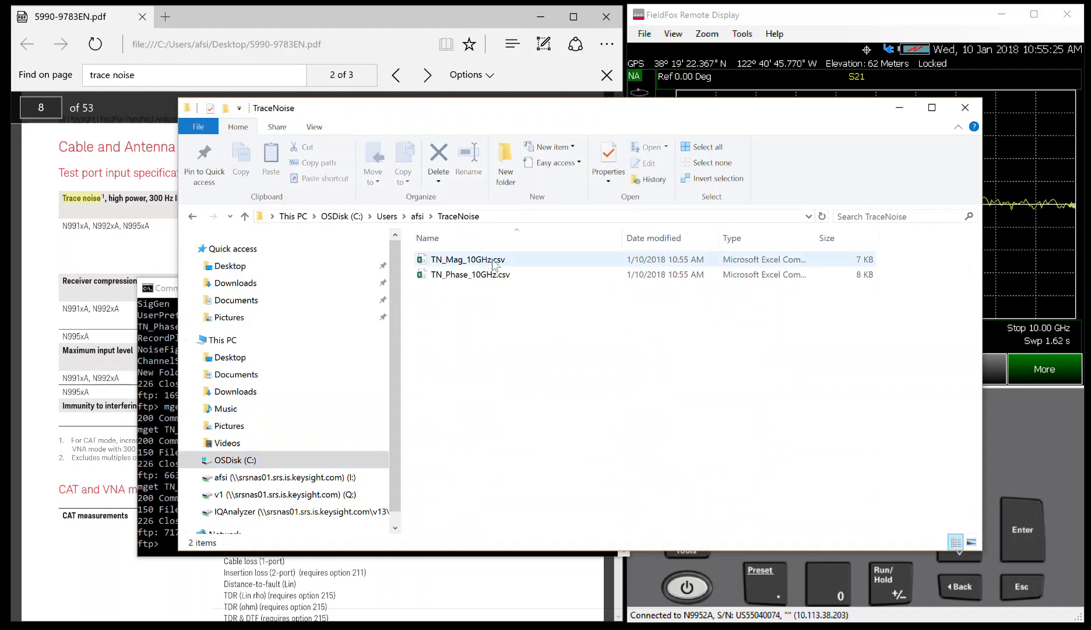
pyautogui.doubleClick(493, 261)
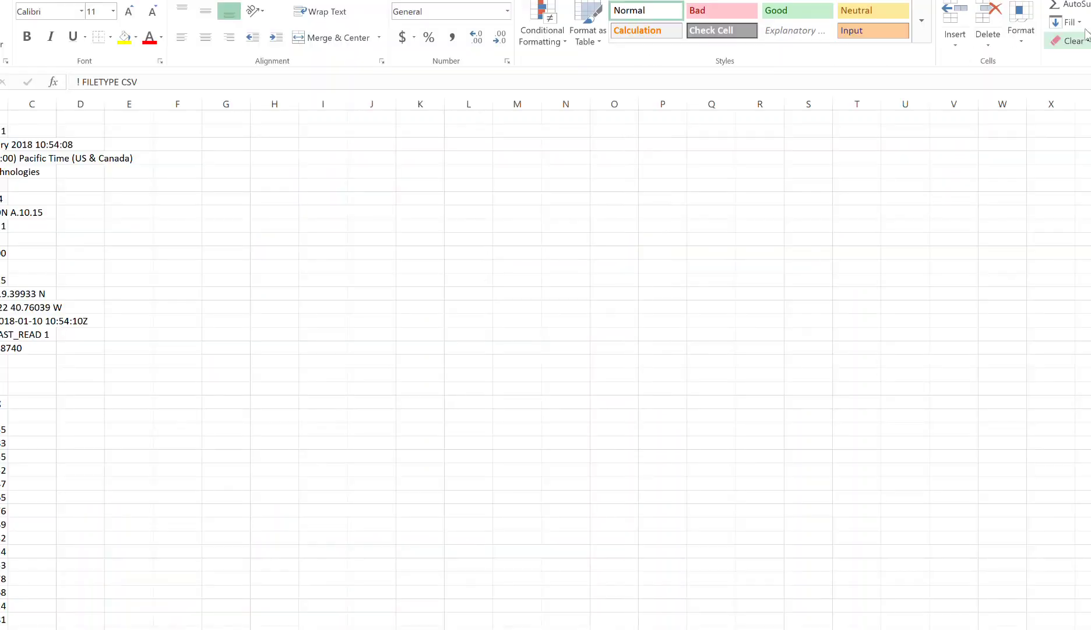
# Restore and enlarge the Excel window, then select cell D24 beside the magnitude data.
pyautogui.press('super+Down')
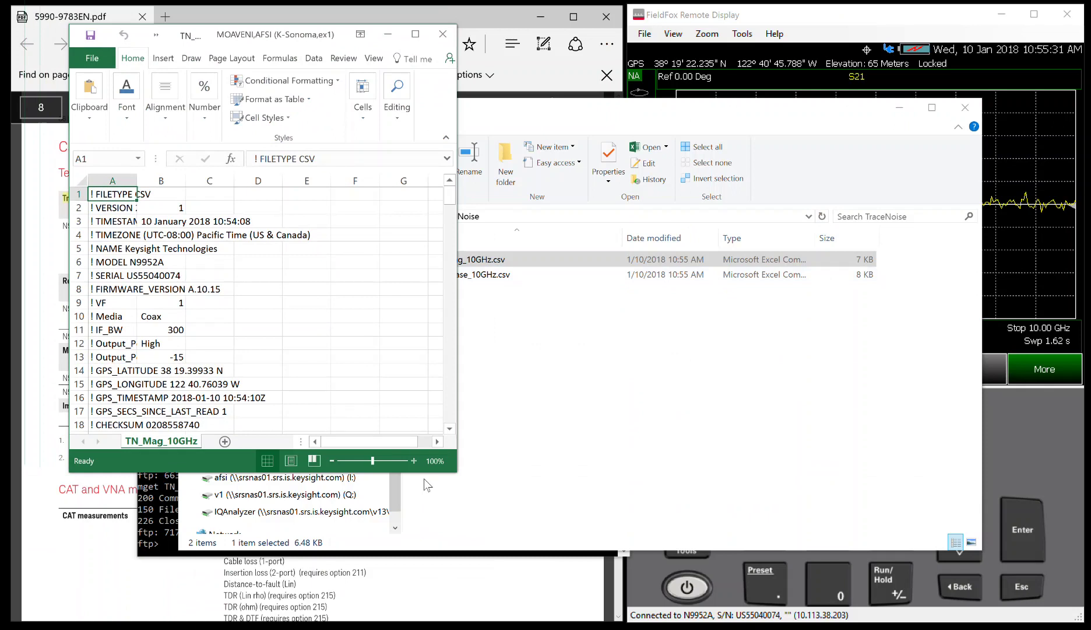
pyautogui.moveTo(462, 475); pyautogui.dragTo(666, 567)
pyautogui.scroll(-3, 260, 483)
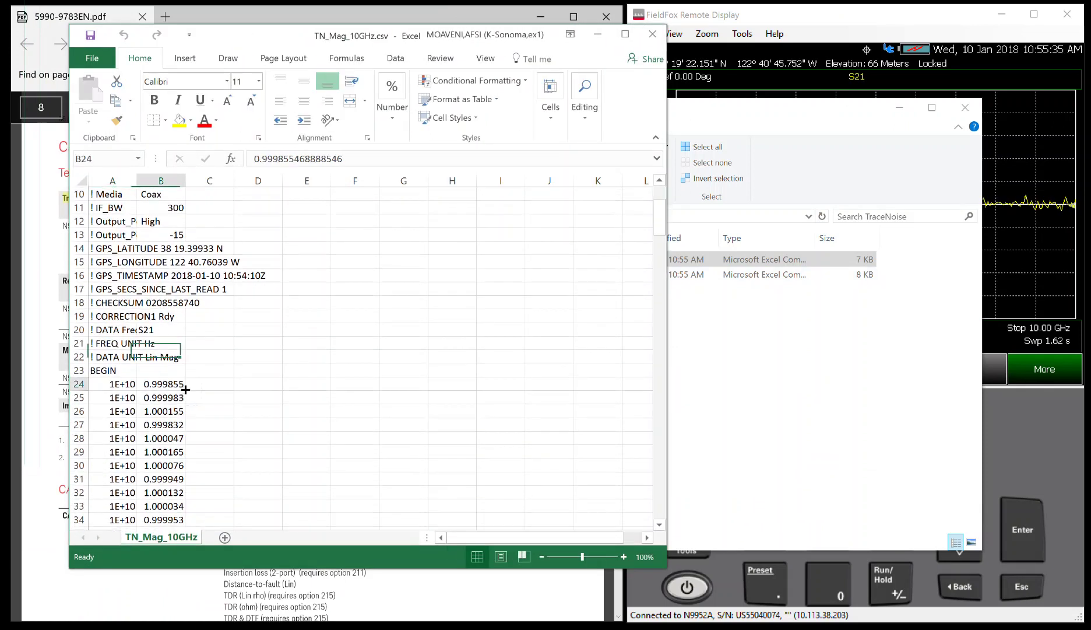
pyautogui.click(175, 384)
pyautogui.click(249, 384)
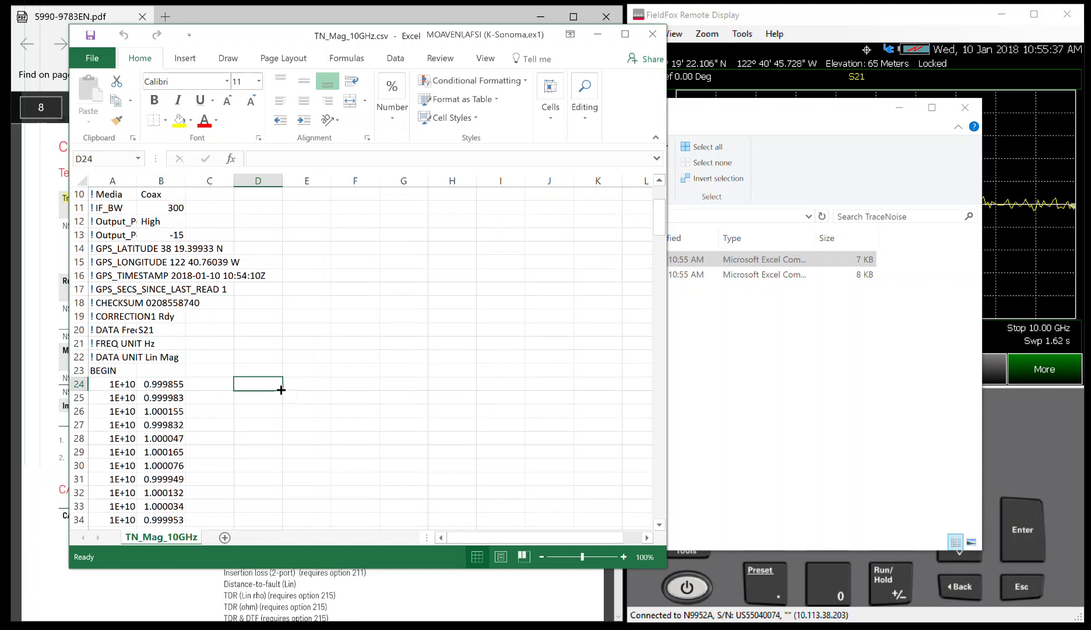
# Enter =STDEV(B24:B224) in D24, giving a standard deviation of 0.000157.
pyautogui.write('=stdev')
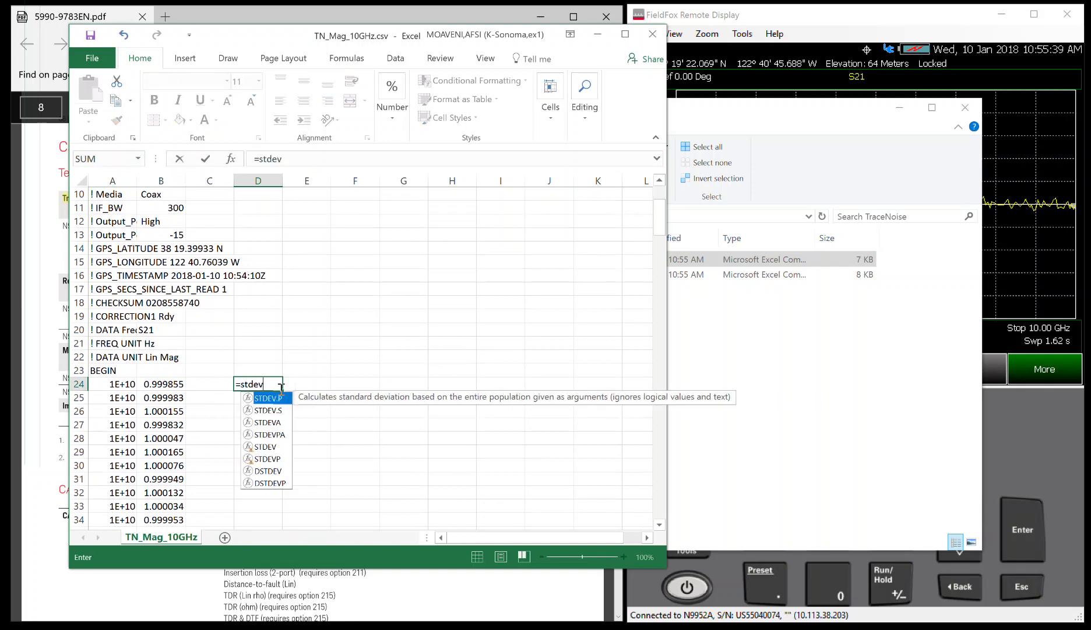
pyautogui.write('(')
pyautogui.click(177, 383)
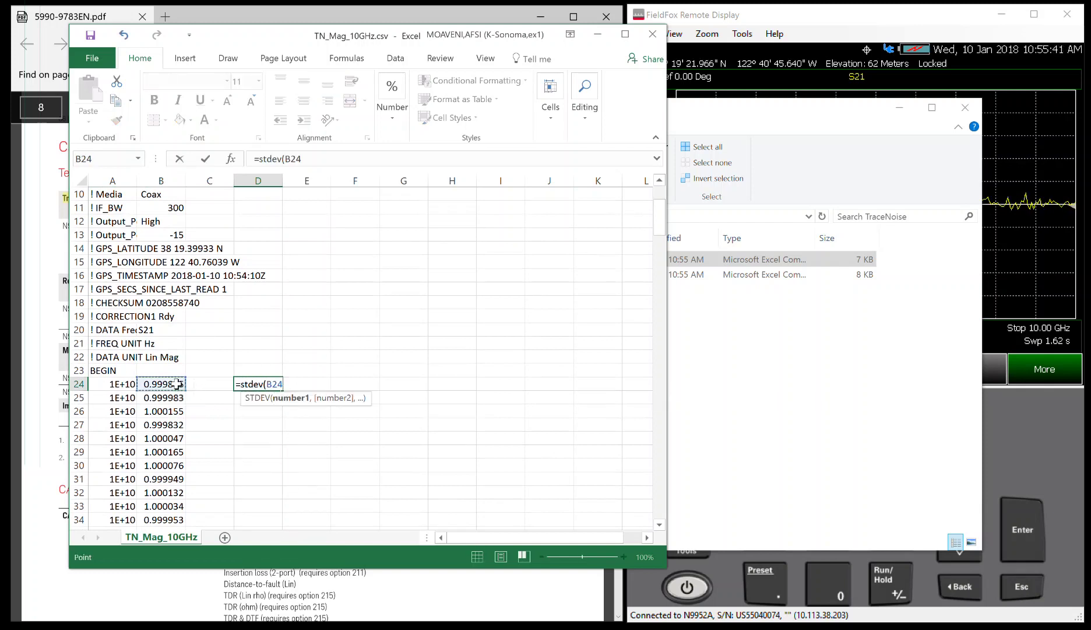
pyautogui.moveTo(177, 384); pyautogui.dragTo(177, 397)
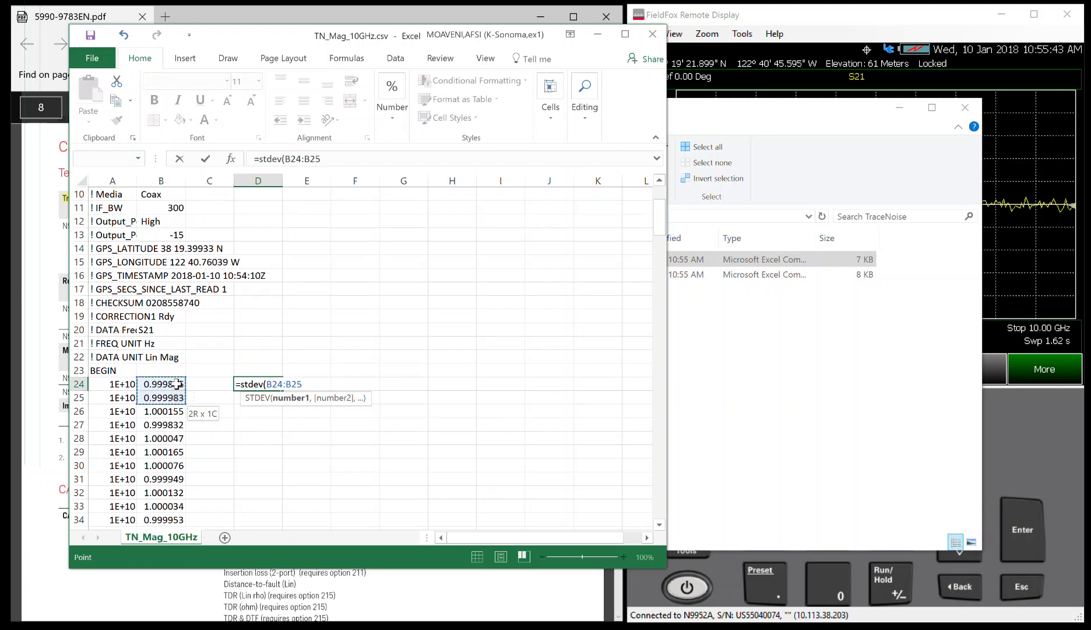
pyautogui.hotkey('ctrl', 'Down')
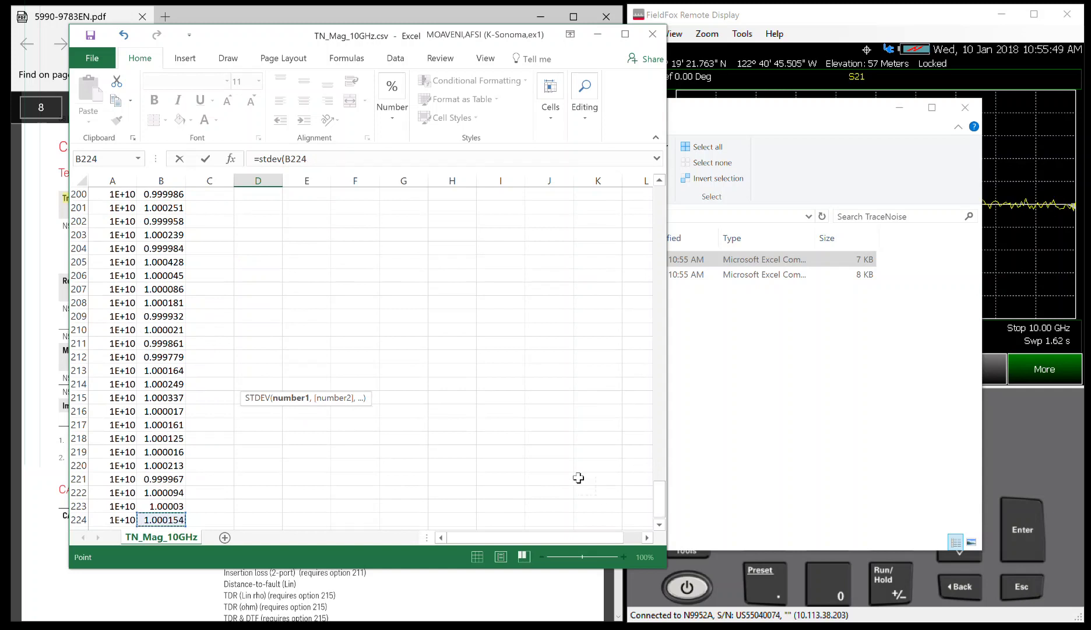
pyautogui.hotkey('ctrl', 'Up')
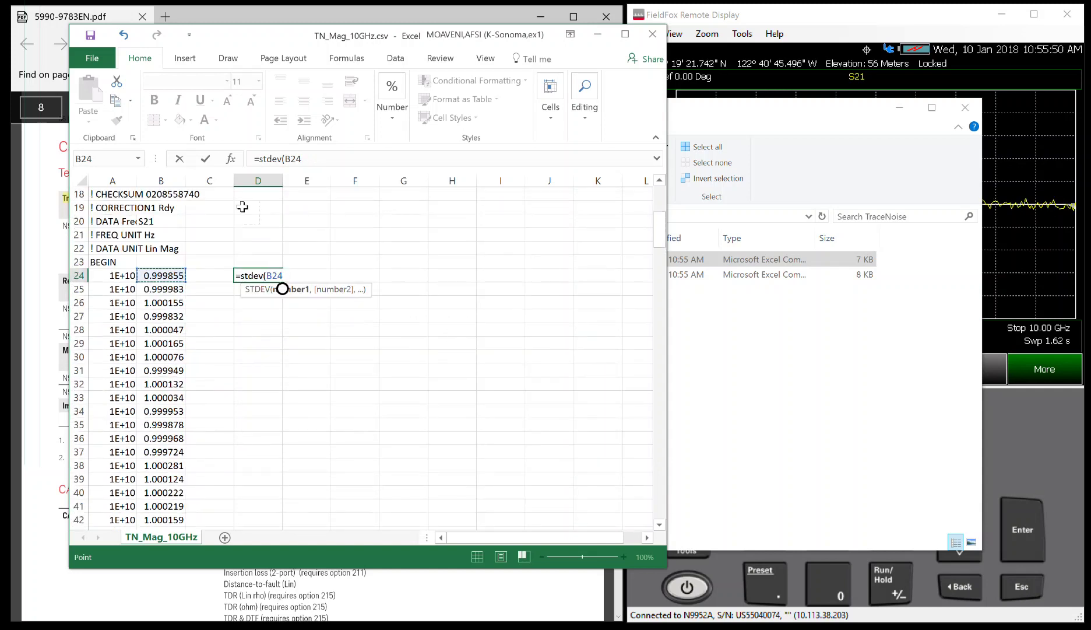
pyautogui.click(329, 159)
pyautogui.write(':B2')
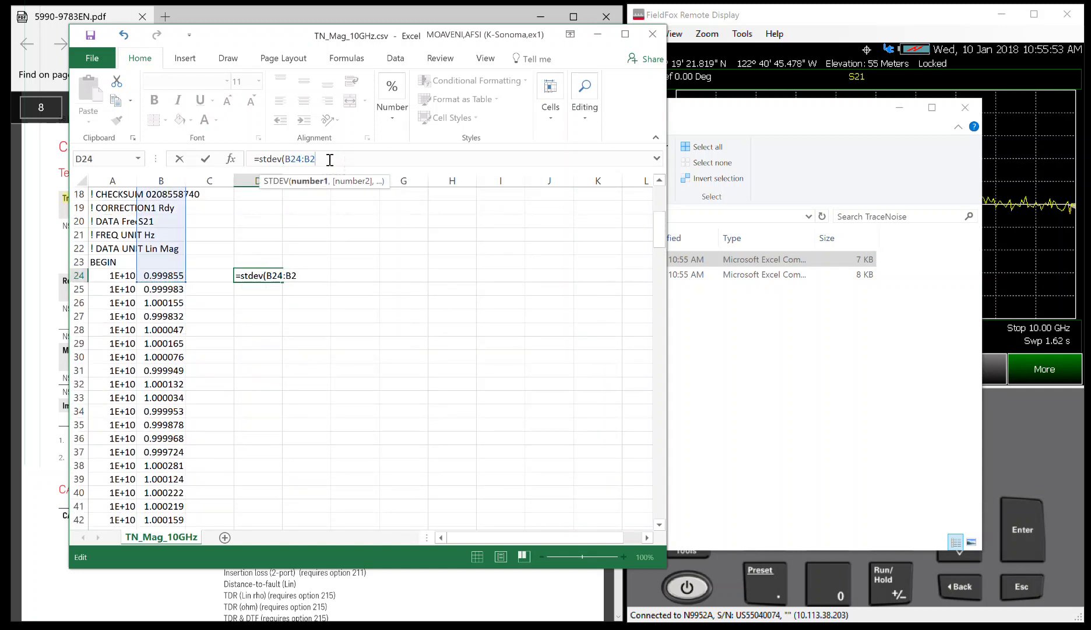
pyautogui.write('24)')
pyautogui.press('Return')
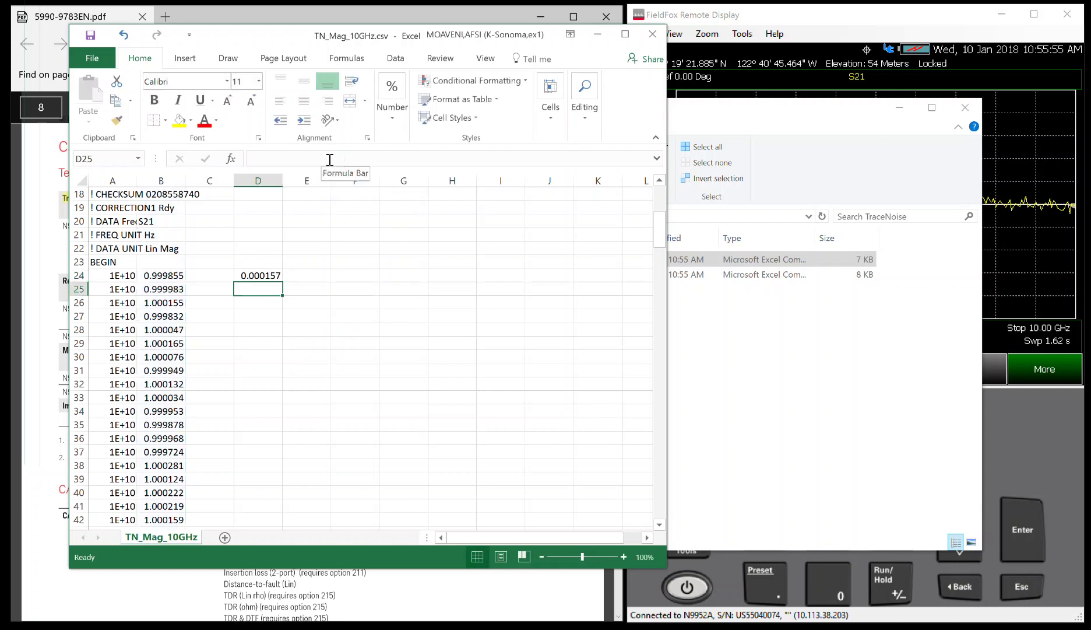
pyautogui.write('=20*l')
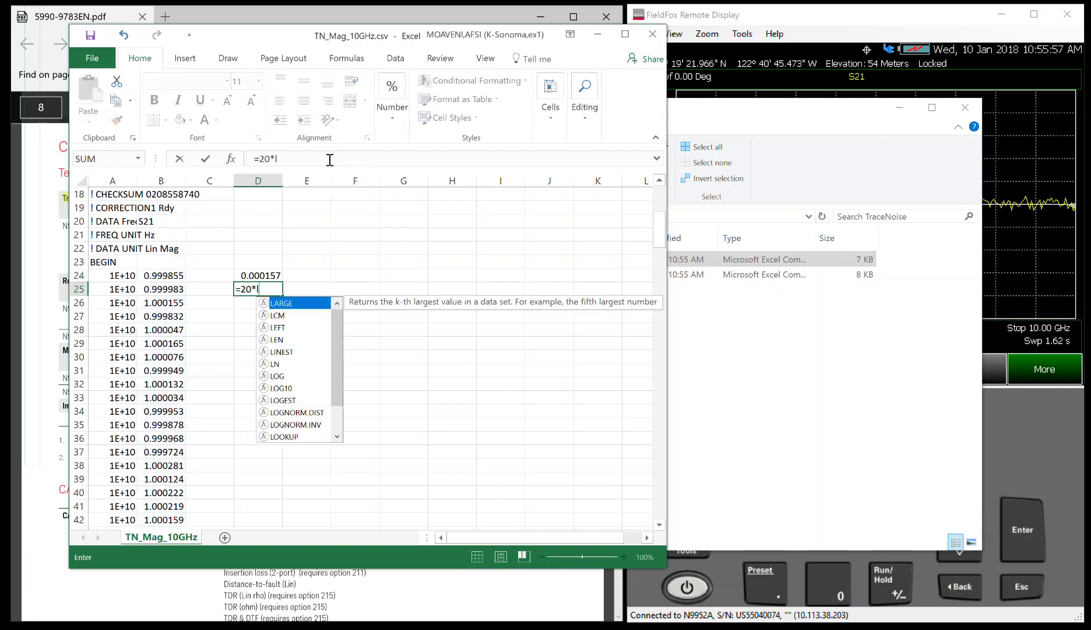
pyautogui.write('og(1+')
# Enter =20*LOG(1+D24) in D25, giving 0.001364, and label E25 'dB'.
pyautogui.press('Up')
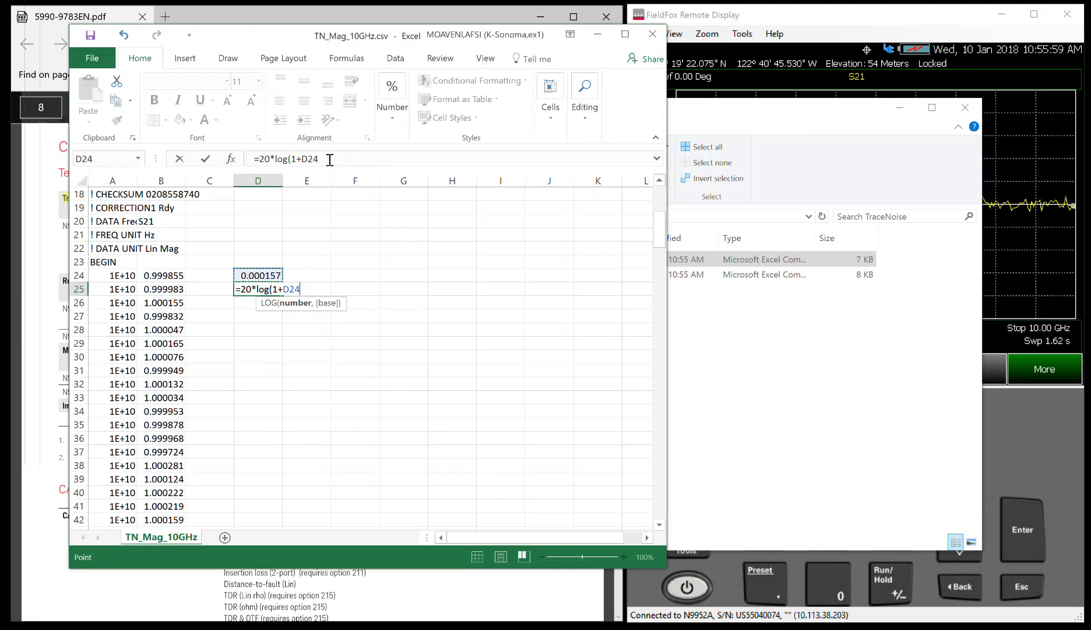
pyautogui.write(')')
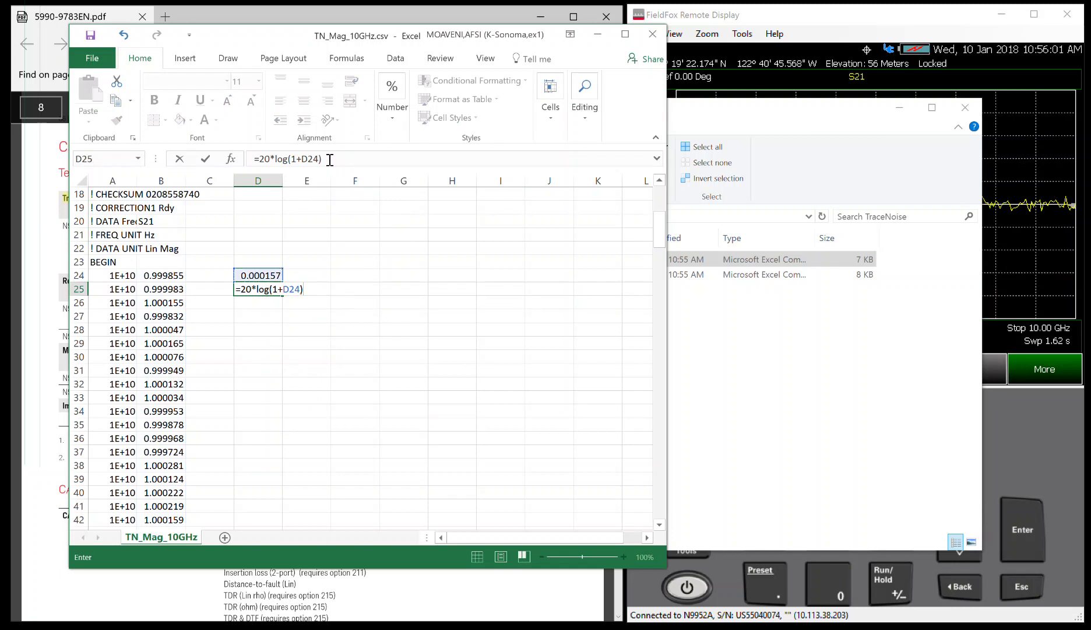
pyautogui.hotkey('ctrl', 'Return')
pyautogui.press('Right')
pyautogui.write('dB')
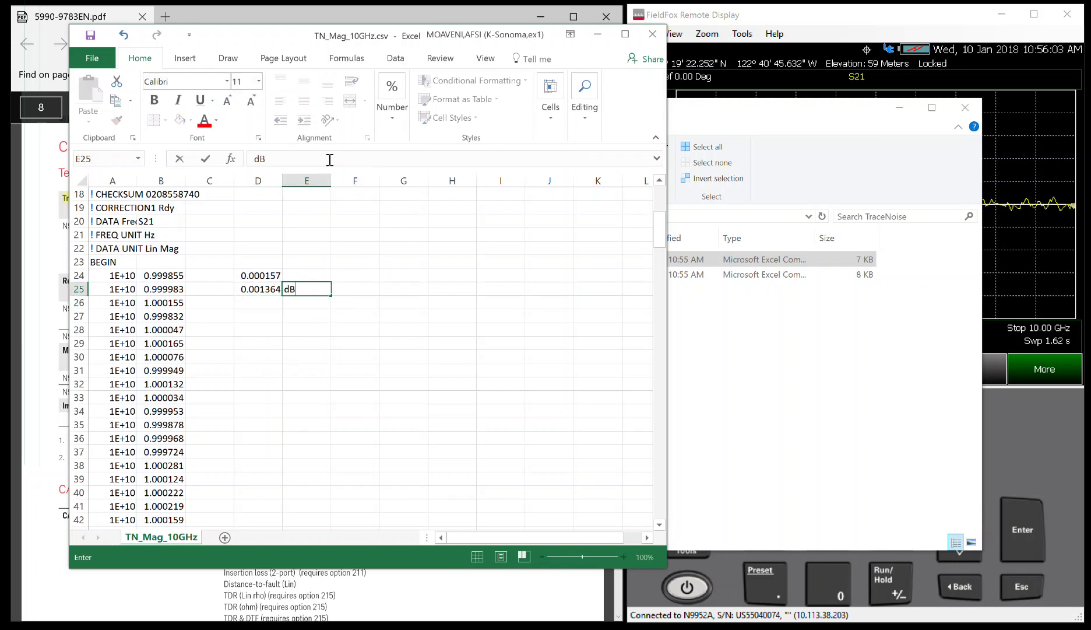
pyautogui.press('Return')
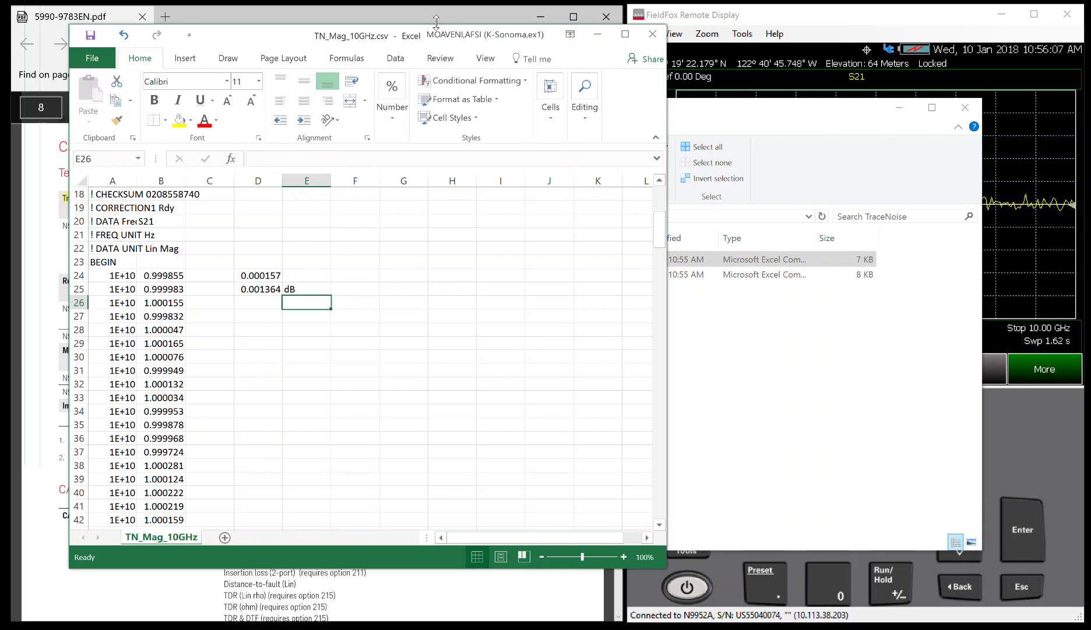
# Make the D25 result bold with a yellow fill.
pyautogui.moveTo(302, 38); pyautogui.dragTo(472, 267)
pyautogui.click(900, 108)
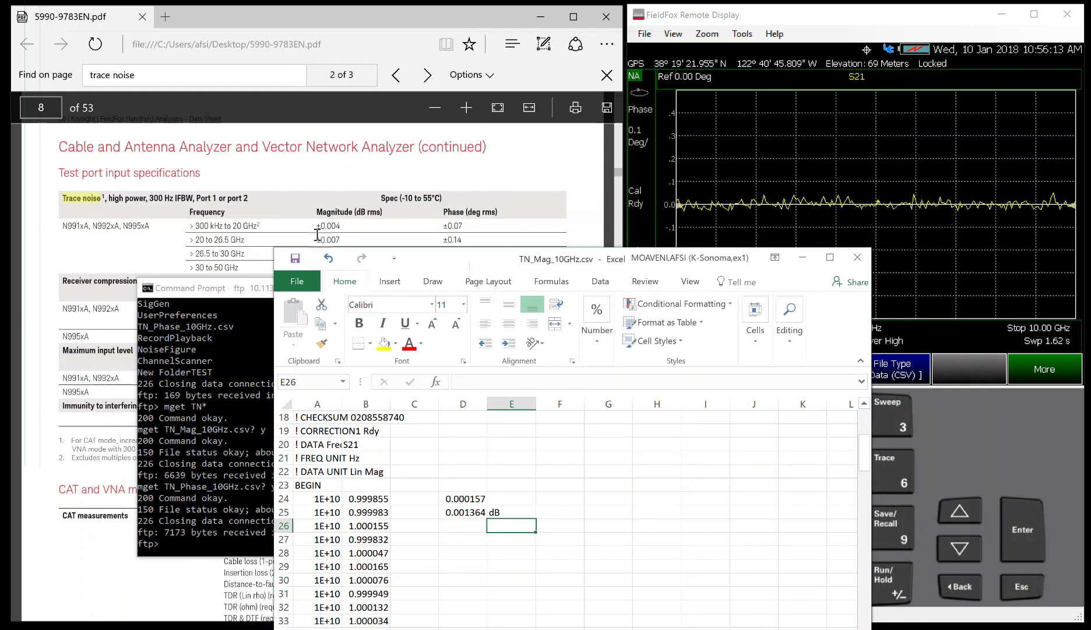
pyautogui.click(481, 513)
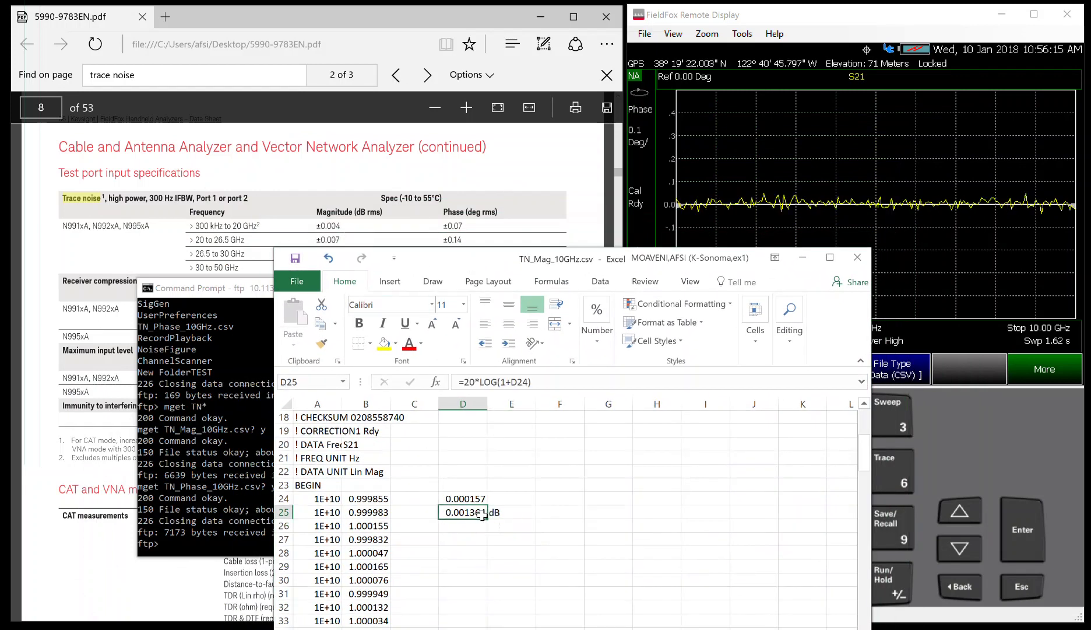
pyautogui.hotkey('ctrl', 'b')
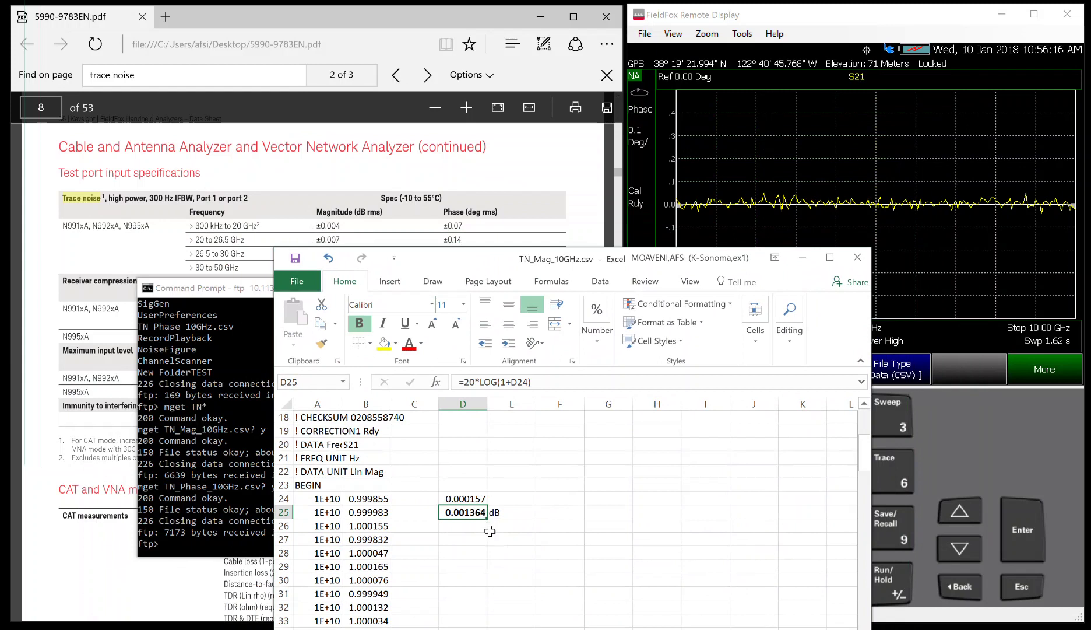
pyautogui.click(379, 351)
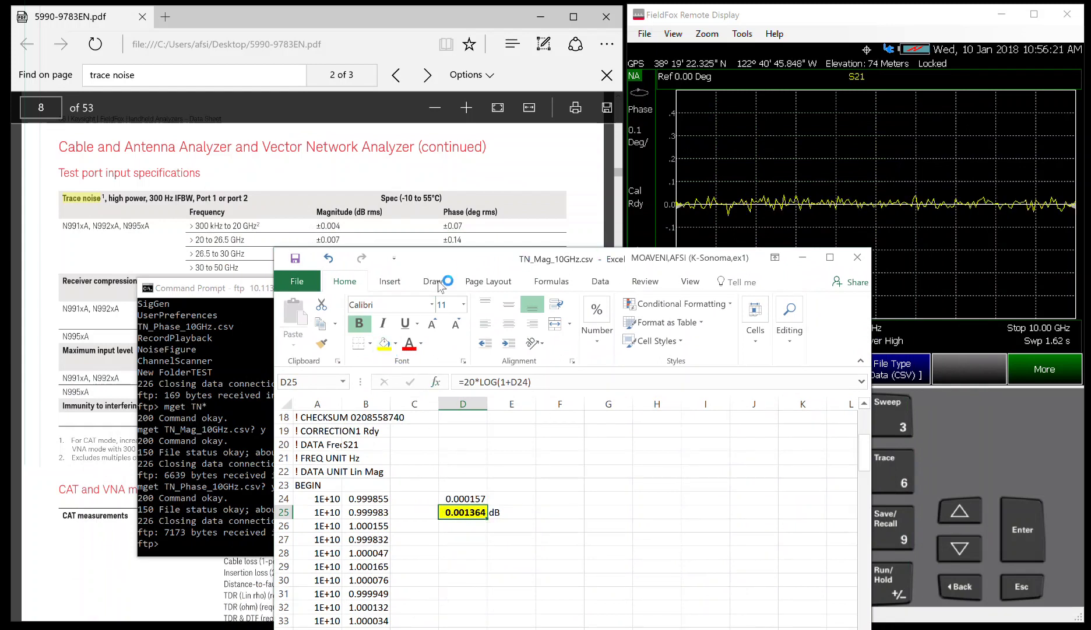
pyautogui.hotkey('alt', 'Tab')
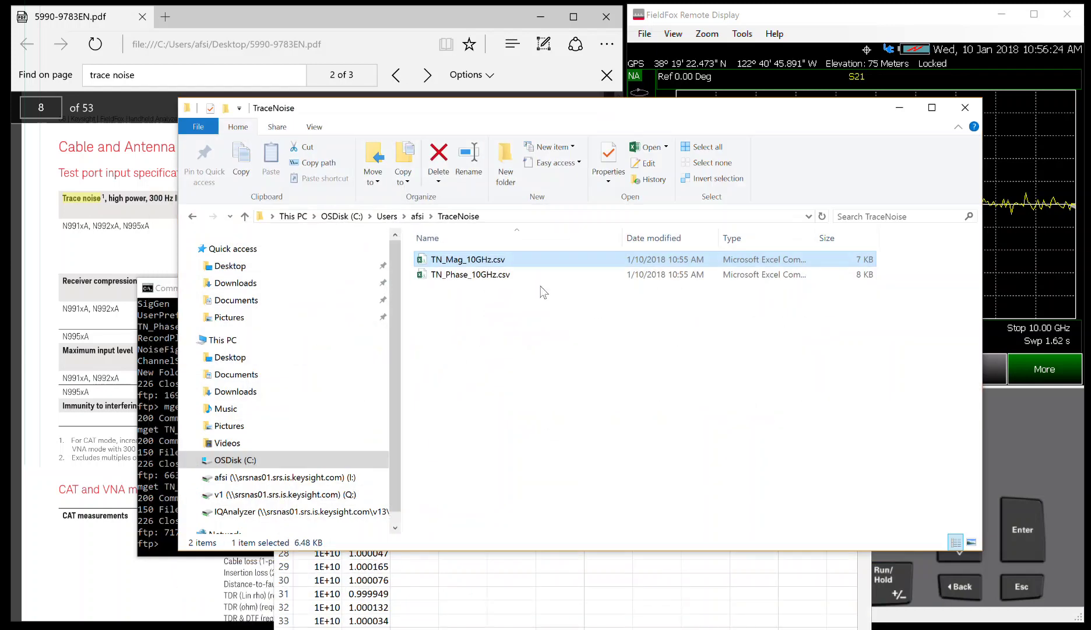
# Open TN_Phase_10GHz.csv in Excel and centre the spreadsheet on screen.
pyautogui.click(524, 278)
pyautogui.doubleClick(524, 277)
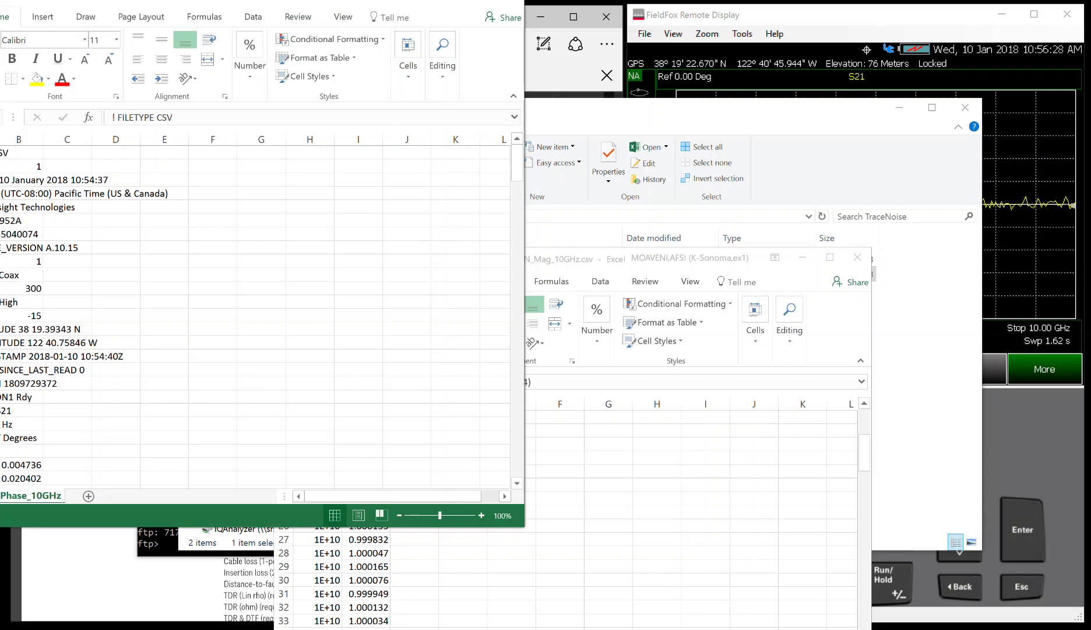
pyautogui.moveTo(252, 4); pyautogui.dragTo(559, 106)
pyautogui.scroll(-5, 475, 471)
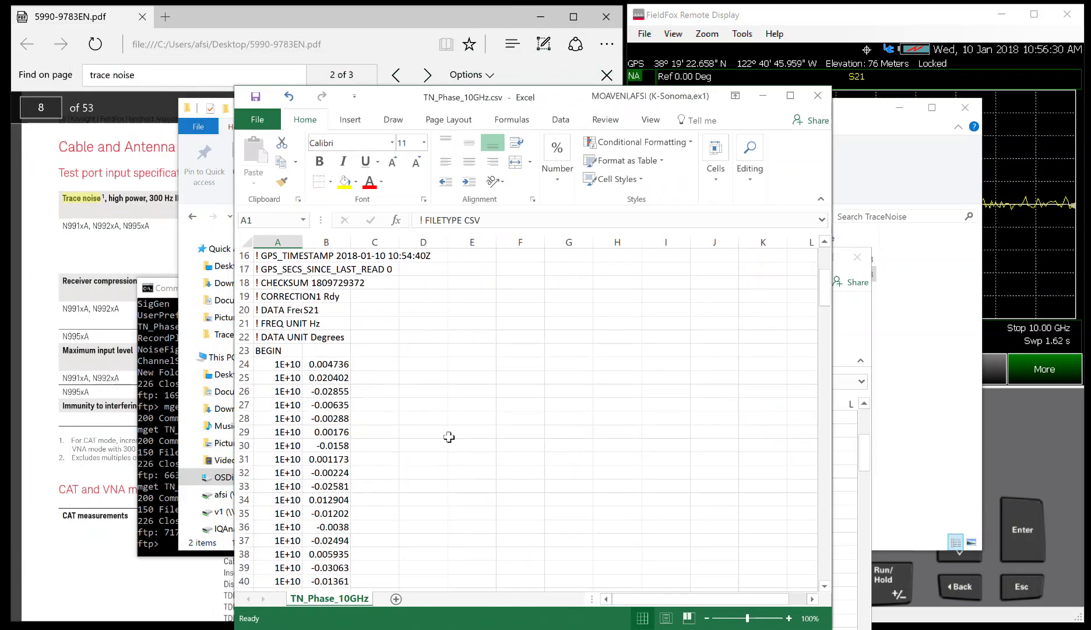
# Enter =STDEV(B24:B224) in D24 to get the phase standard deviation 0.015966.
pyautogui.click(436, 362)
pyautogui.write('=st')
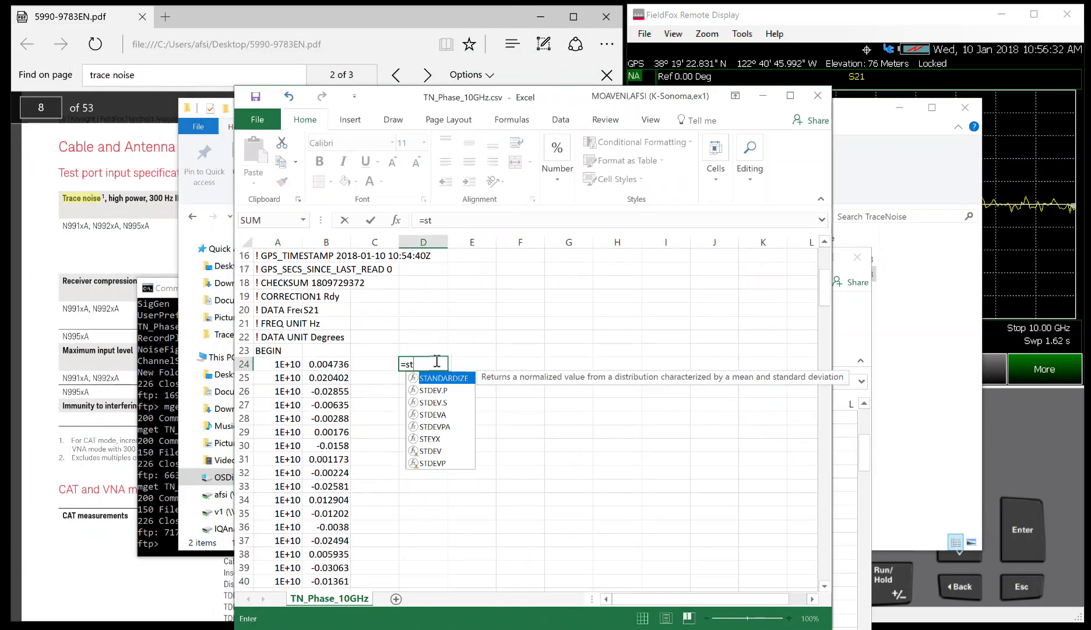
pyautogui.write('dev(')
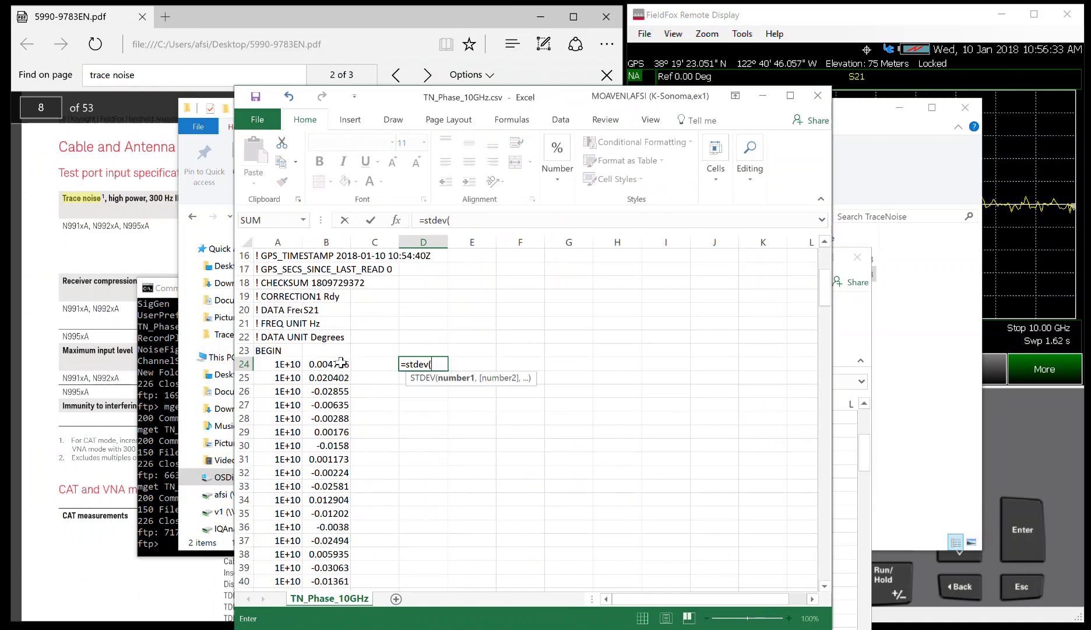
pyautogui.moveTo(341, 362); pyautogui.dragTo(341, 389)
pyautogui.press('Return')
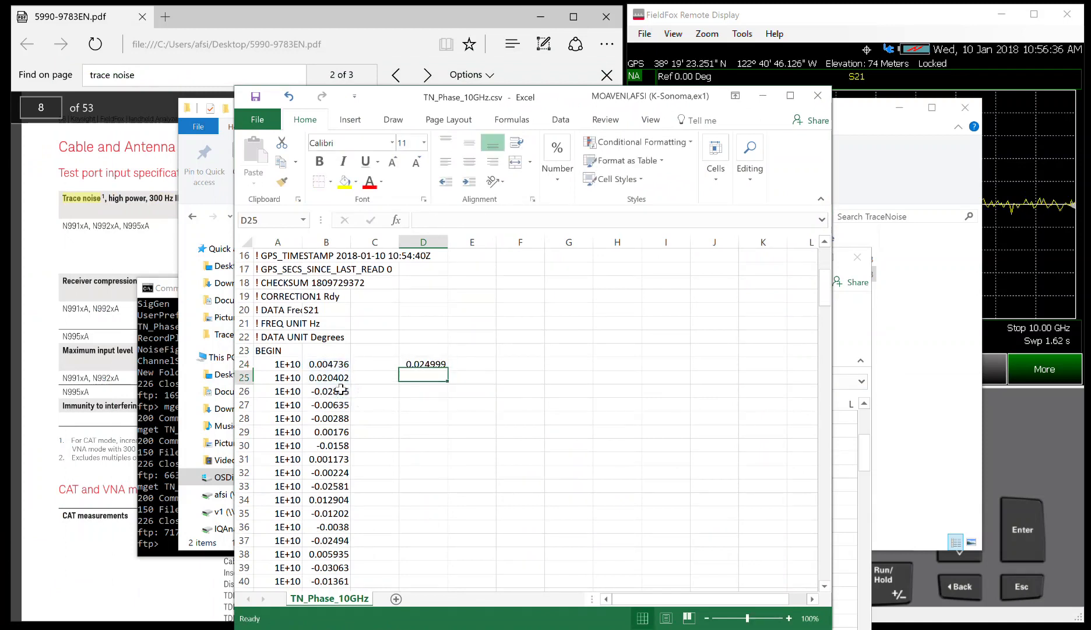
pyautogui.click(441, 351)
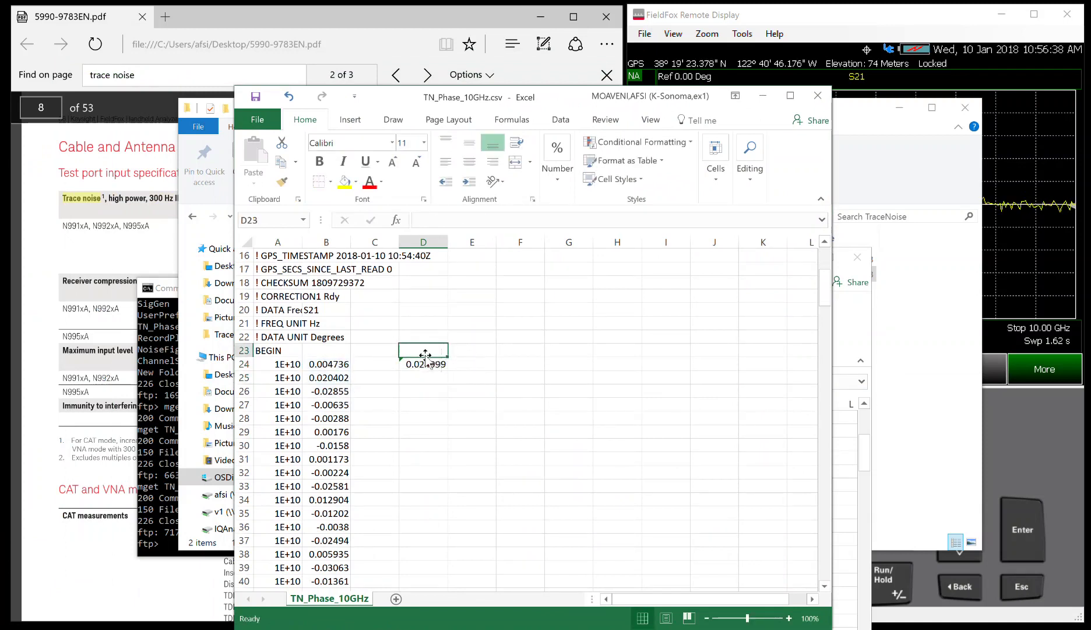
pyautogui.click(426, 363)
pyautogui.click(481, 222)
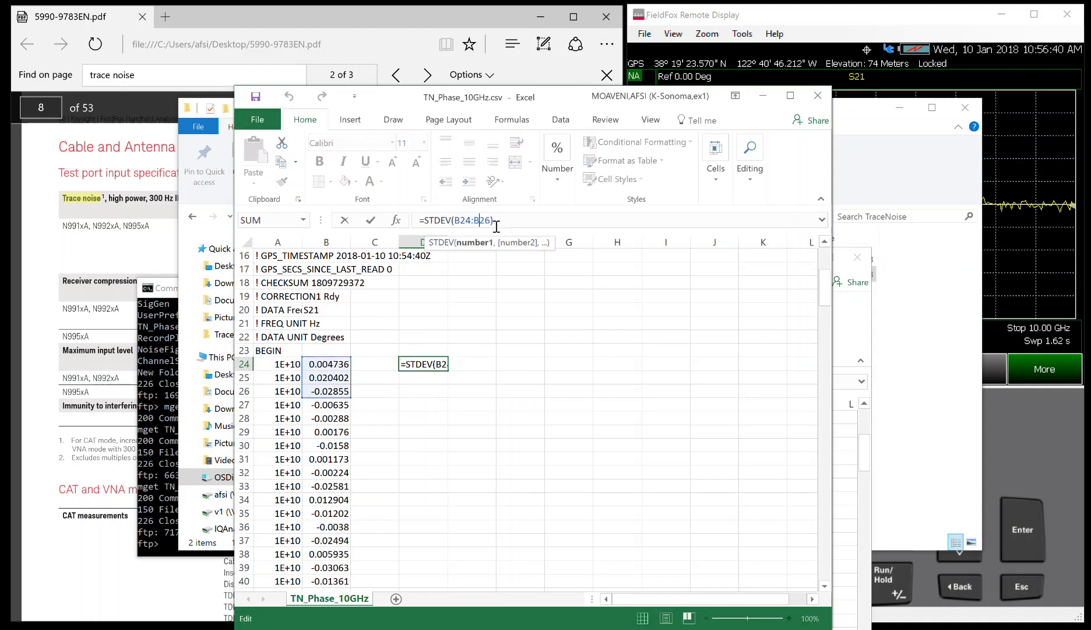
pyautogui.write('2')
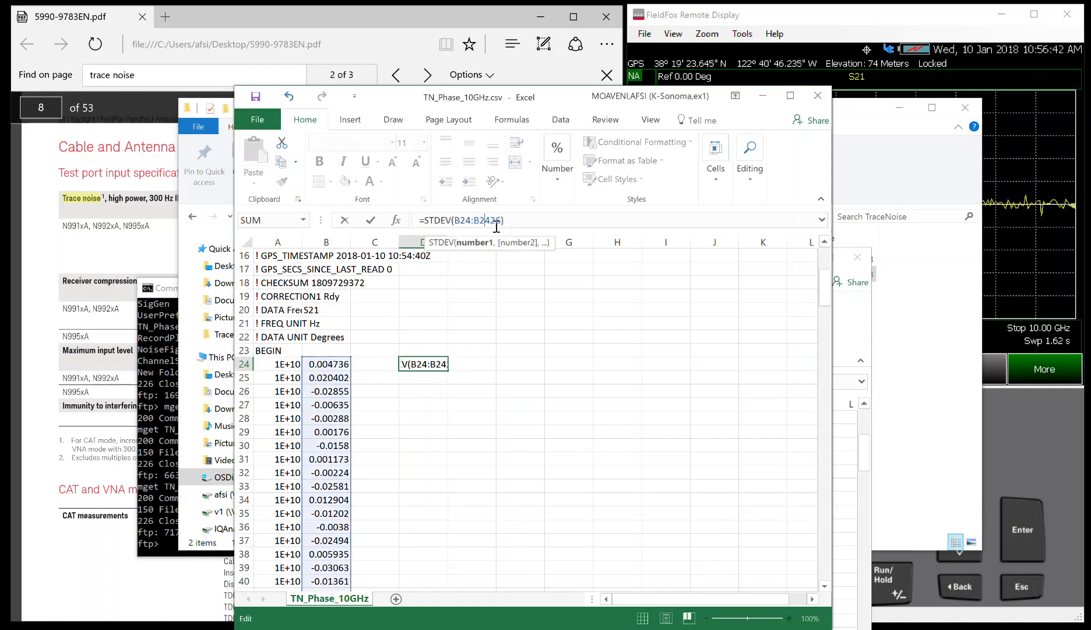
pyautogui.write('24')
pyautogui.press('Delete')
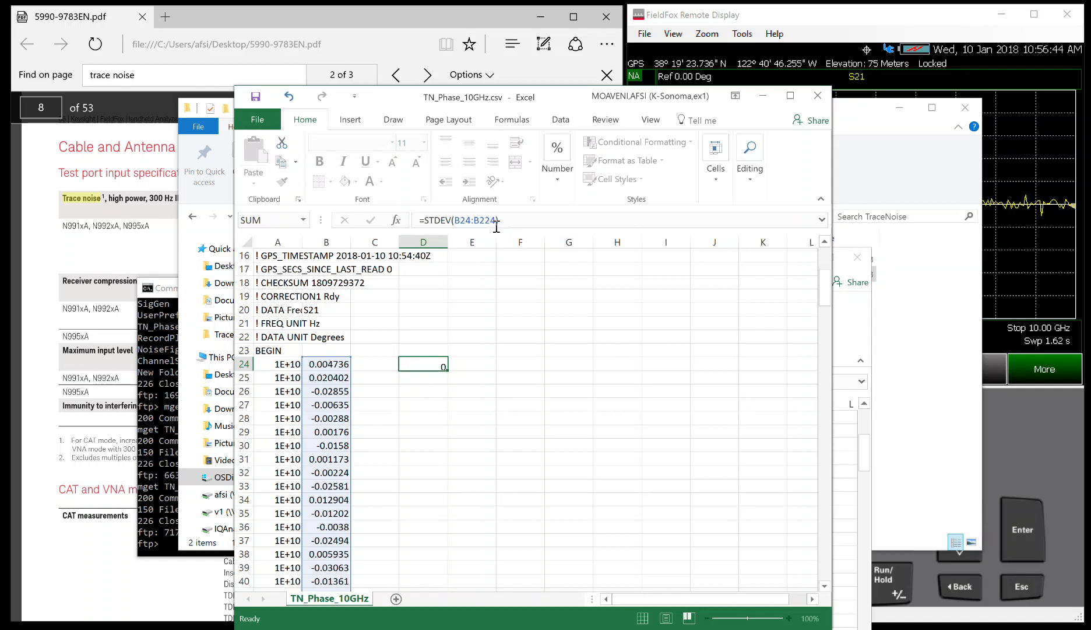
pyautogui.press('Return')
# Make the D24 result bold and label it 'degrees' in E24.
pyautogui.press('Up')
pyautogui.hotkey('ctrl', 'b')
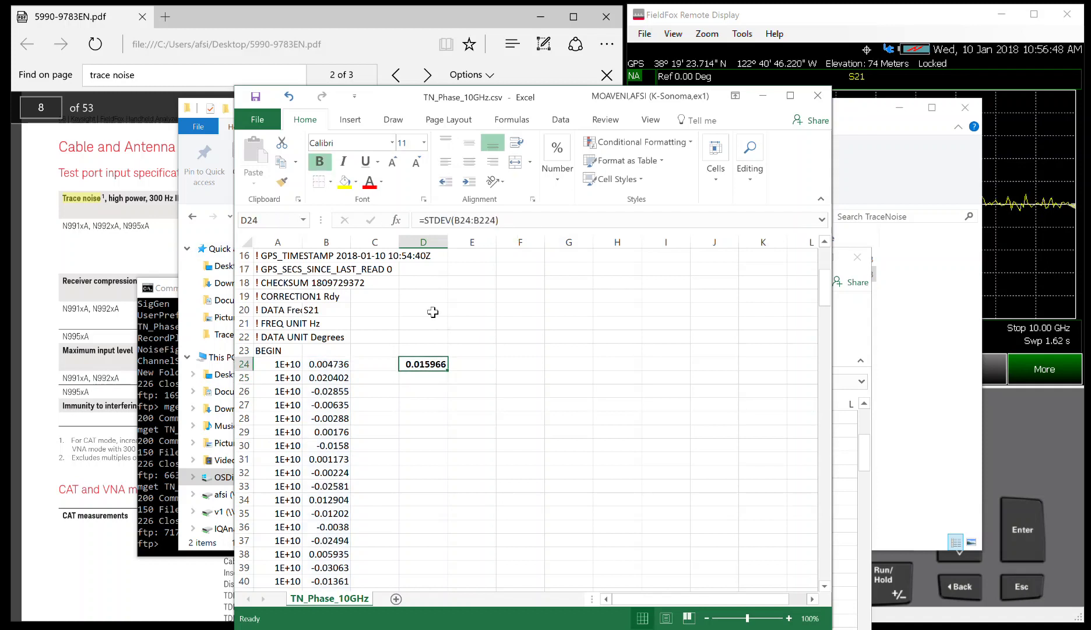
pyautogui.click(476, 365)
pyautogui.write('degree')
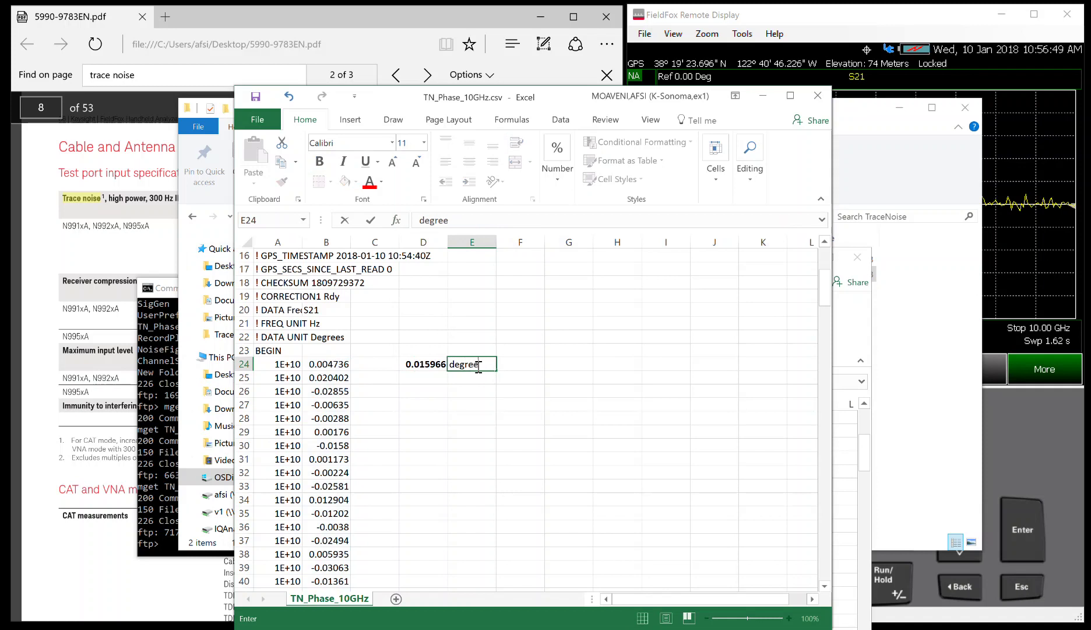
pyautogui.write('s')
pyautogui.press('Return')
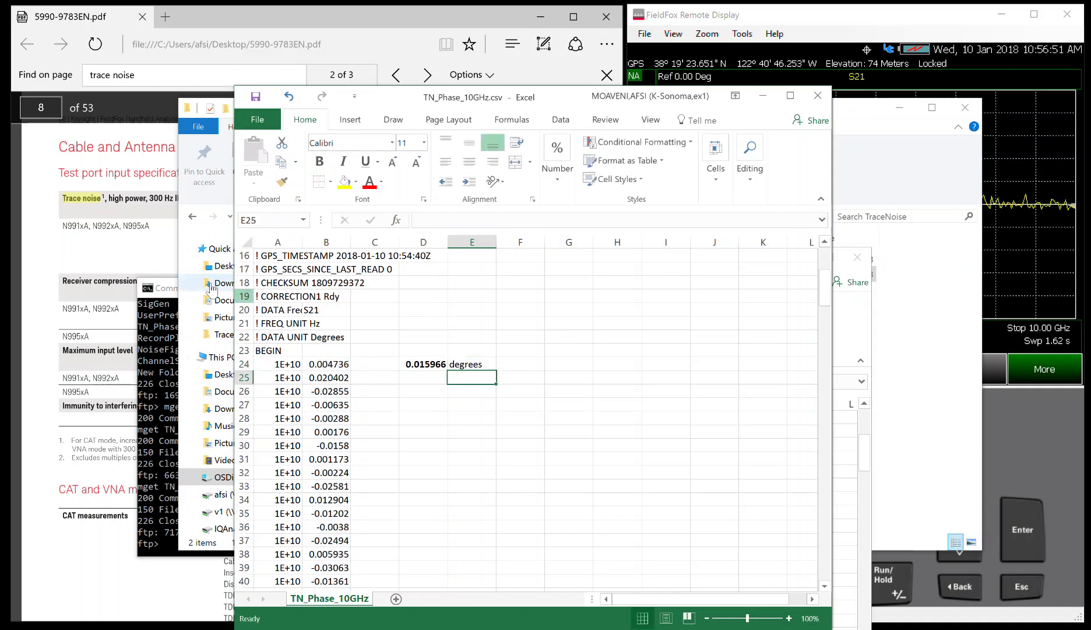
# Minimize the phase and magnitude spreadsheets and close the TraceNoise folder, leaving the datasheet beside FieldFox.
pyautogui.click(146, 262)
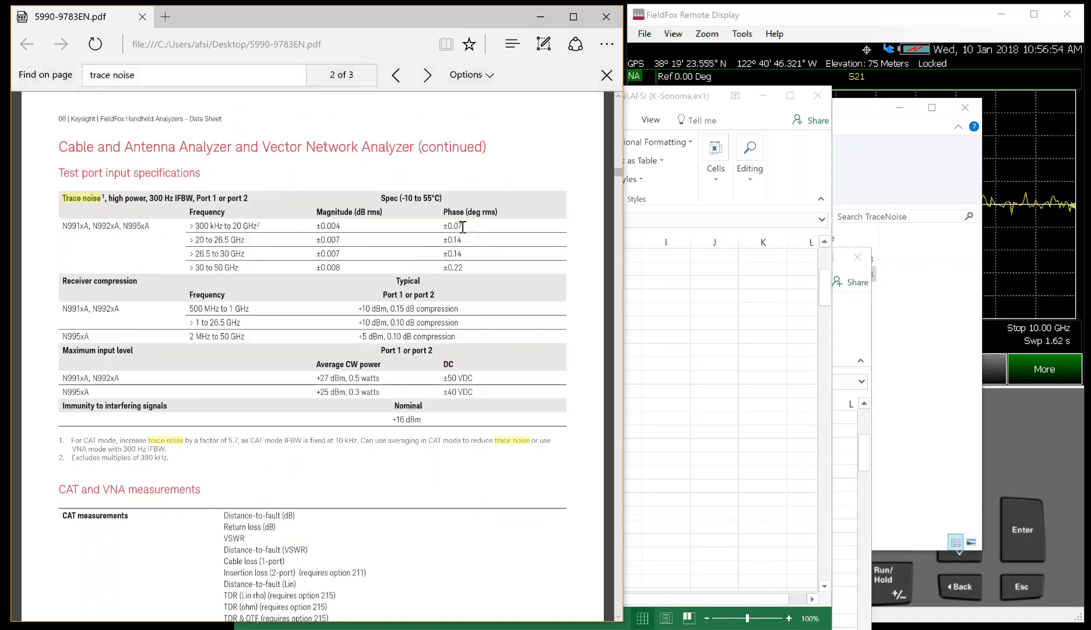
pyautogui.click(721, 369)
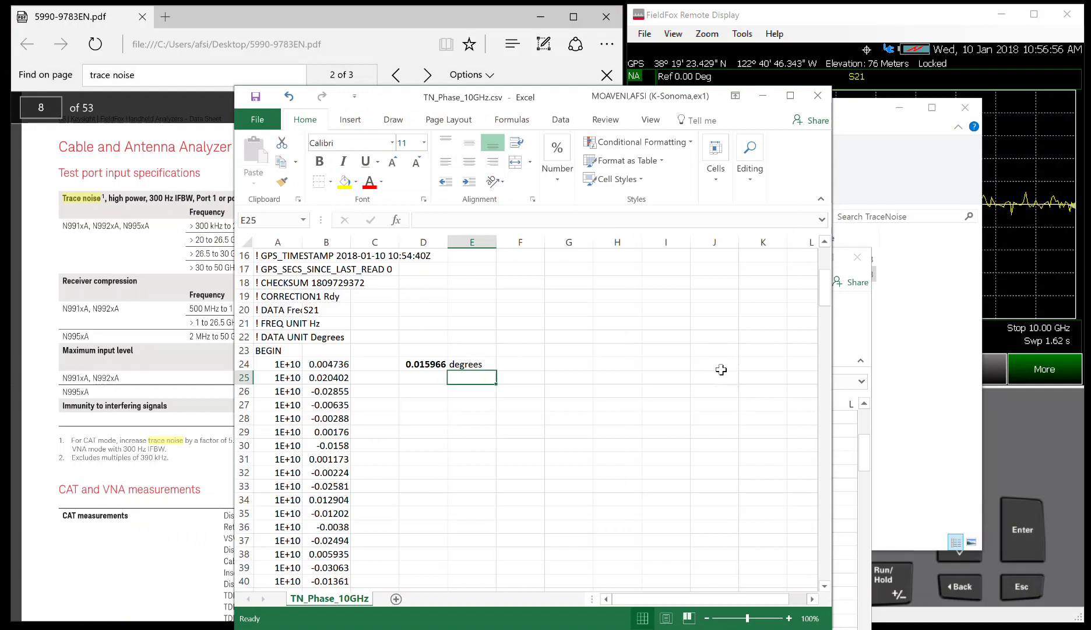
pyautogui.click(762, 95)
pyautogui.click(802, 257)
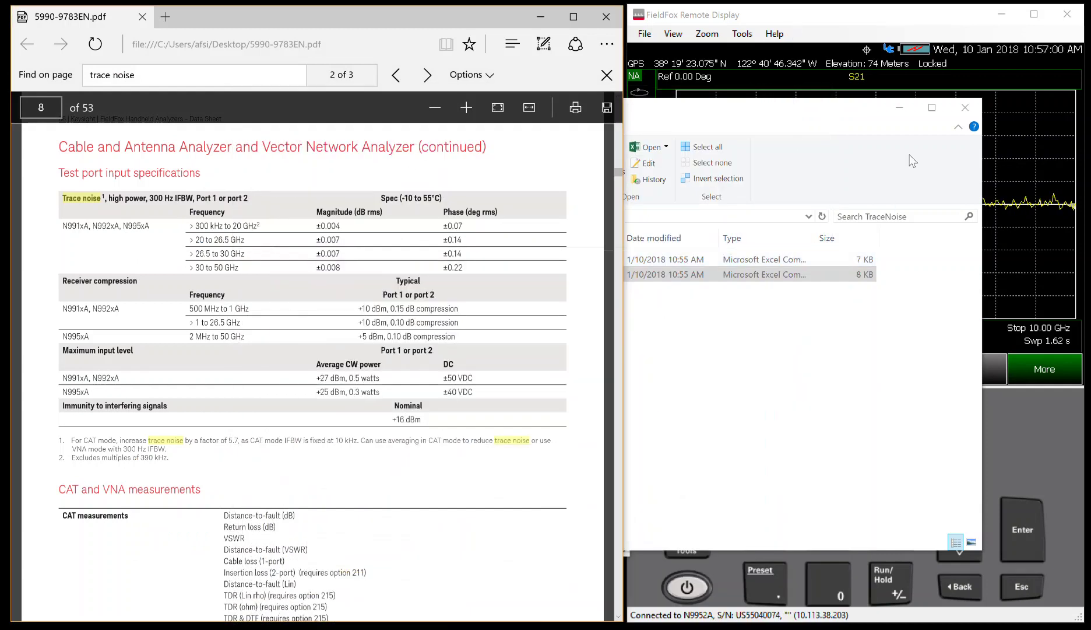
pyautogui.click(966, 109)
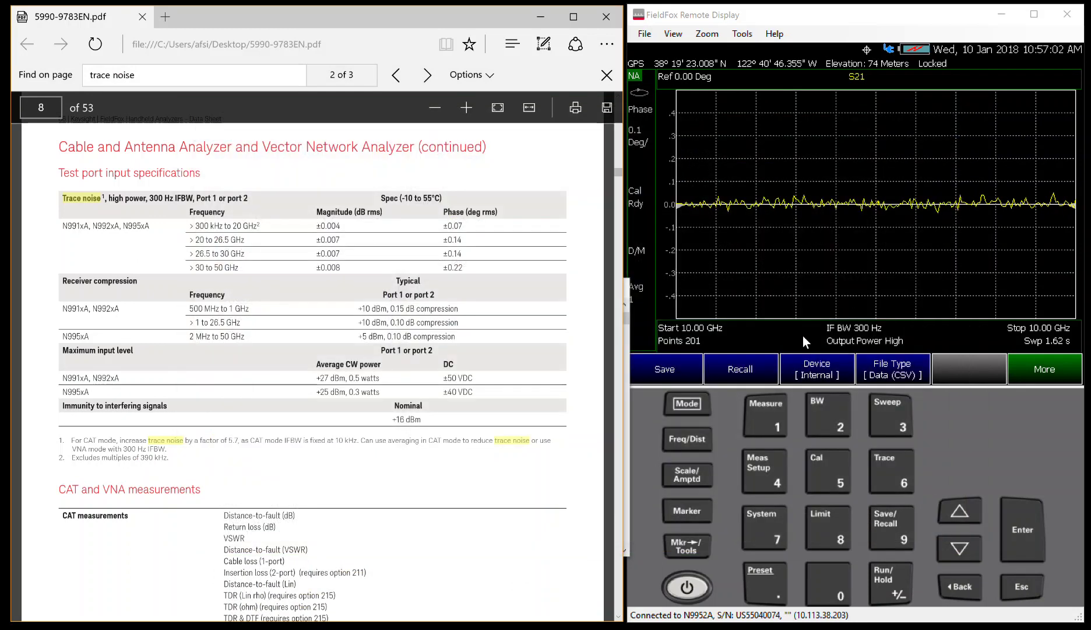